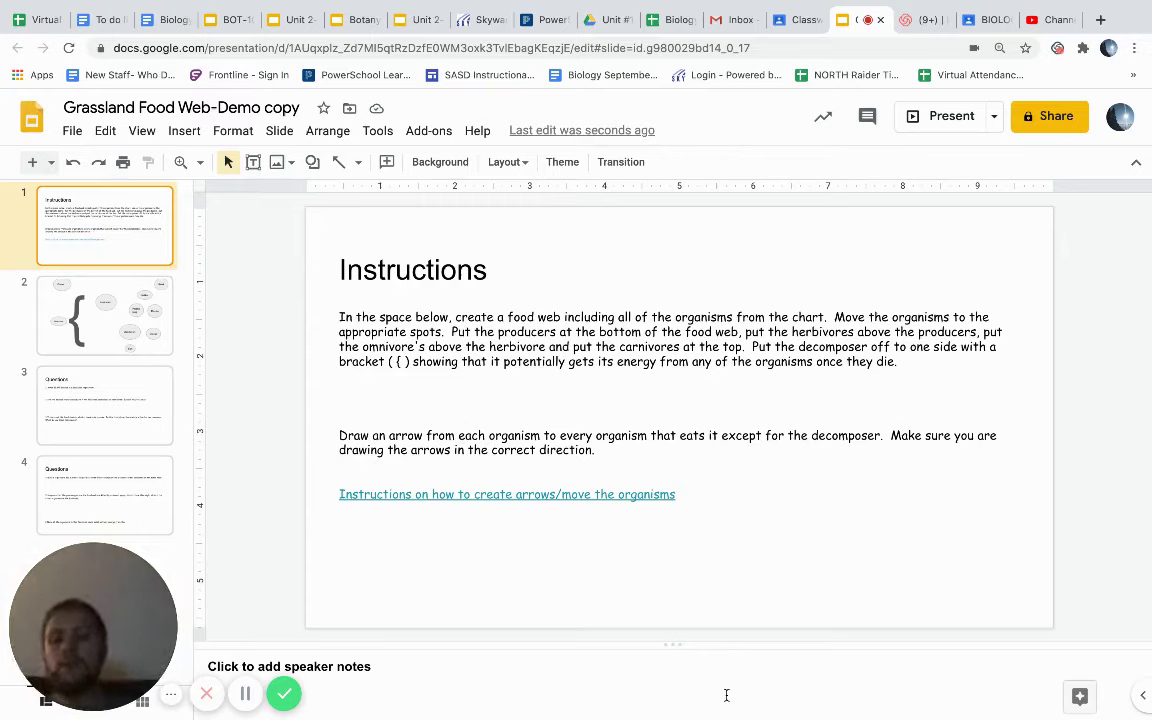
click(171, 694)
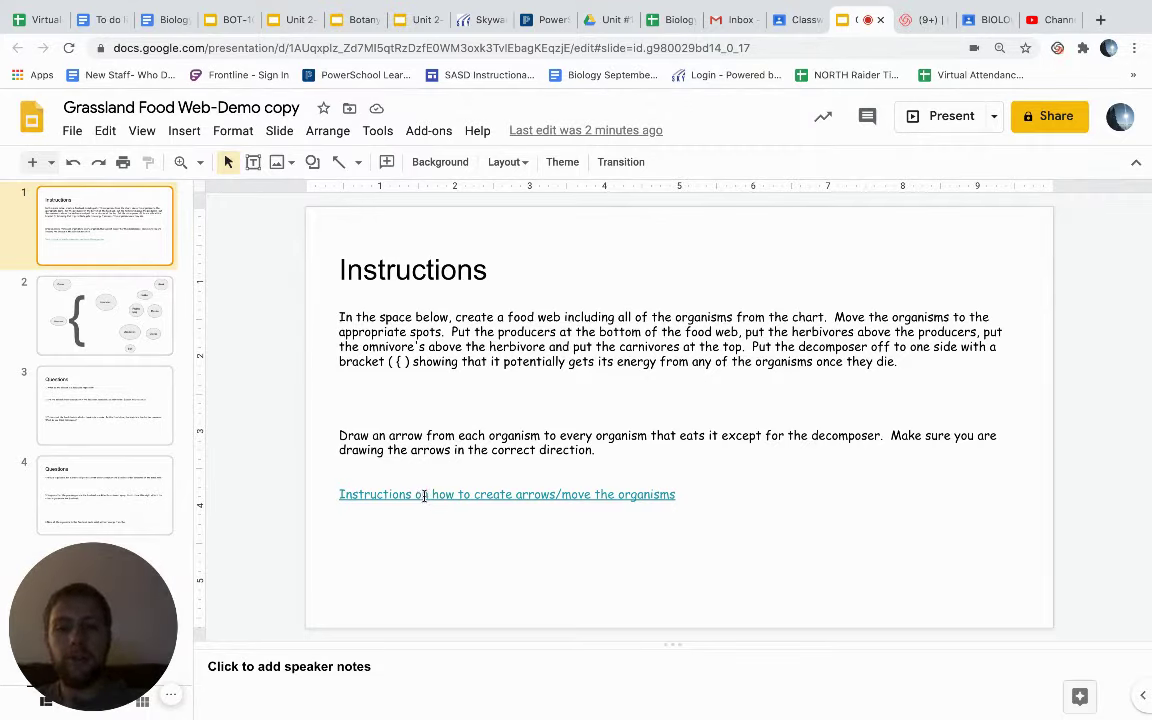
click(567, 492)
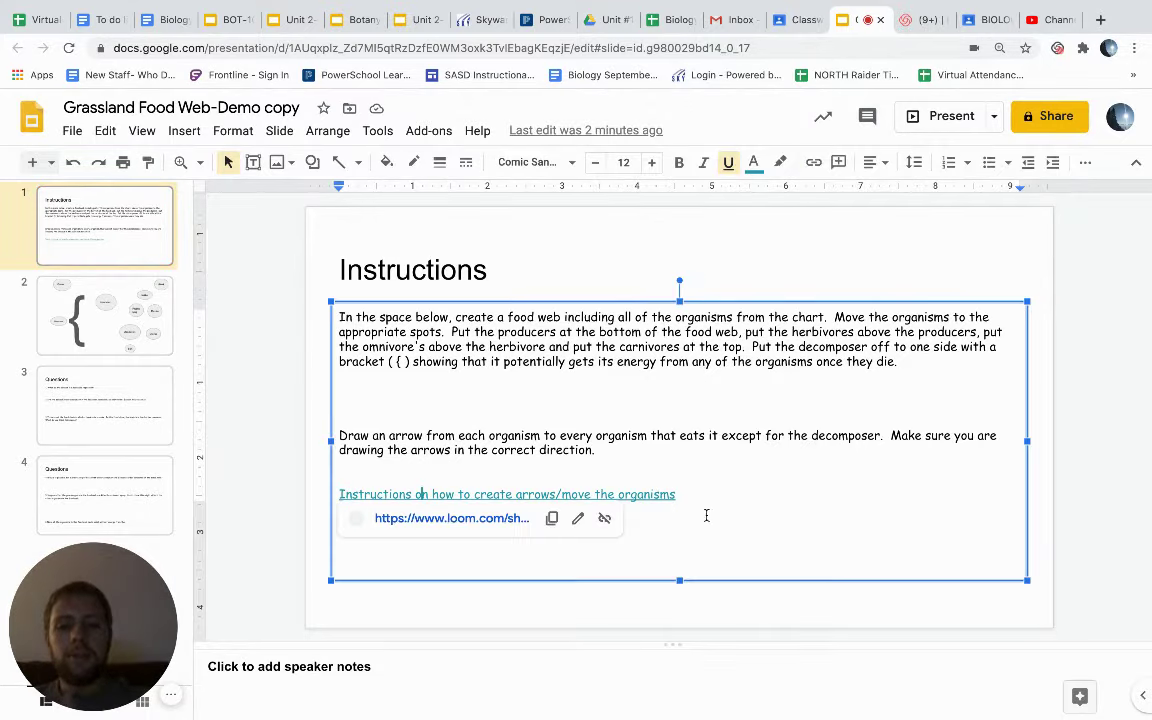
click(954, 617)
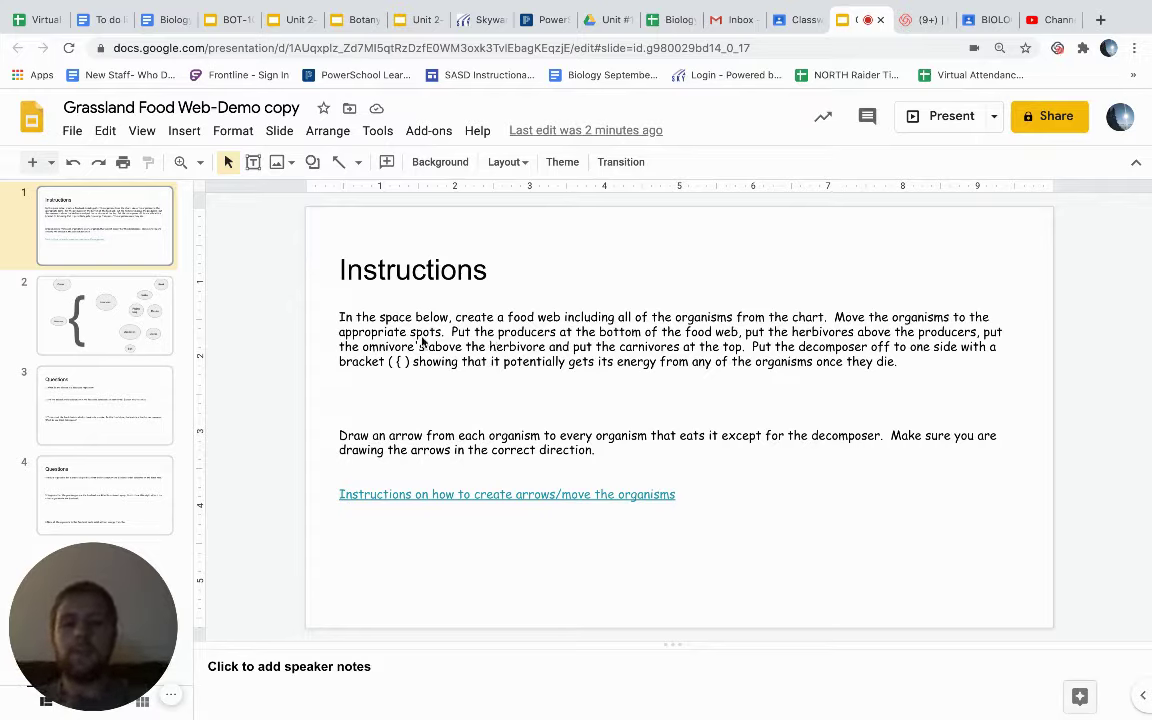
Step: Open the food web slide and move the Grass oval down among the producers, beside Dandelion
click(135, 345)
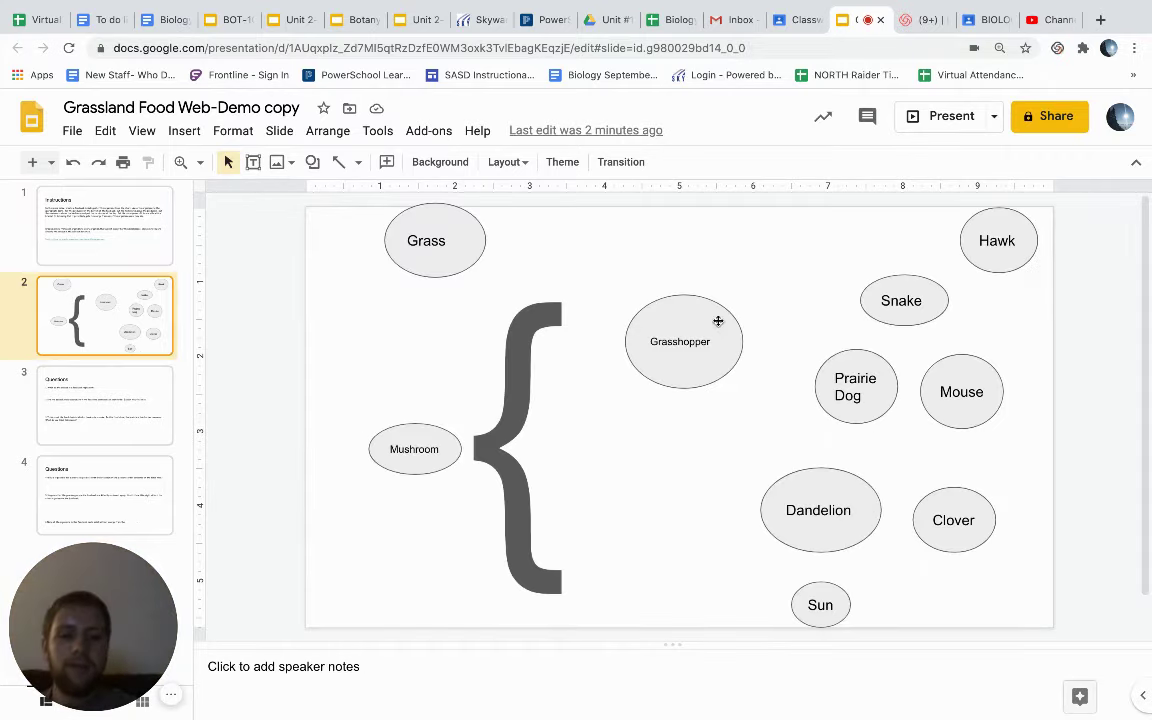
click(444, 223)
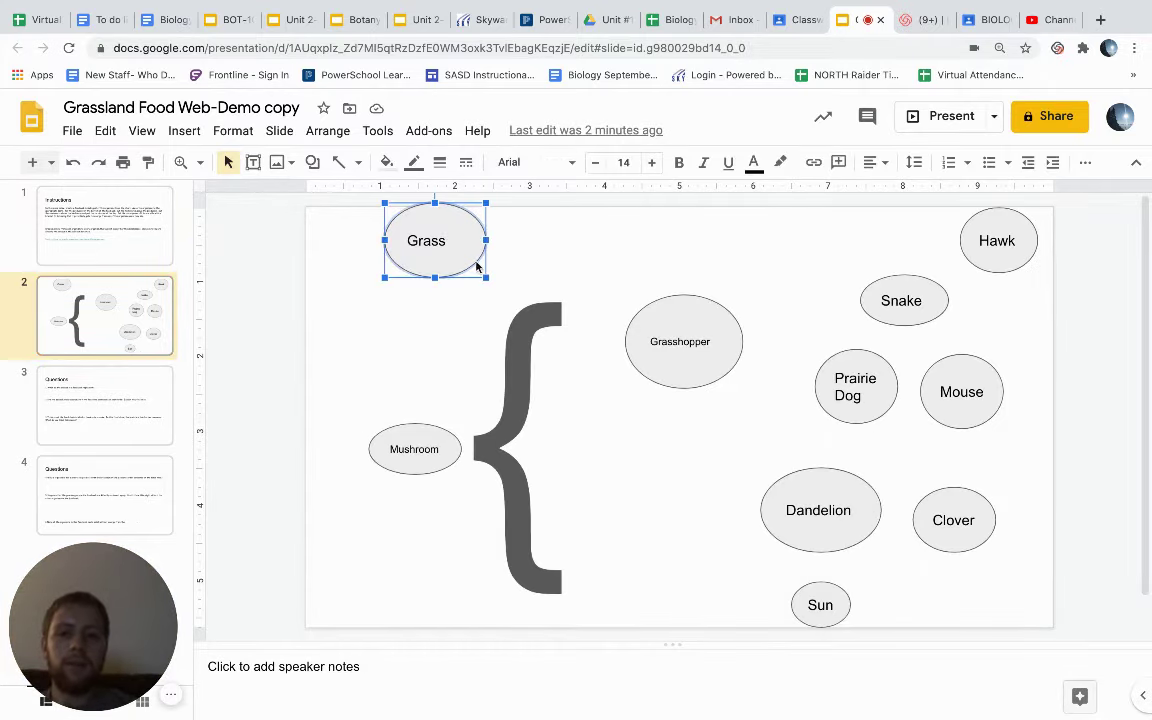
drag(476, 266, 707, 532)
Step: Arrange the Prairie Dog, Grasshopper and Mouse ovals in a row above the producers
click(866, 404)
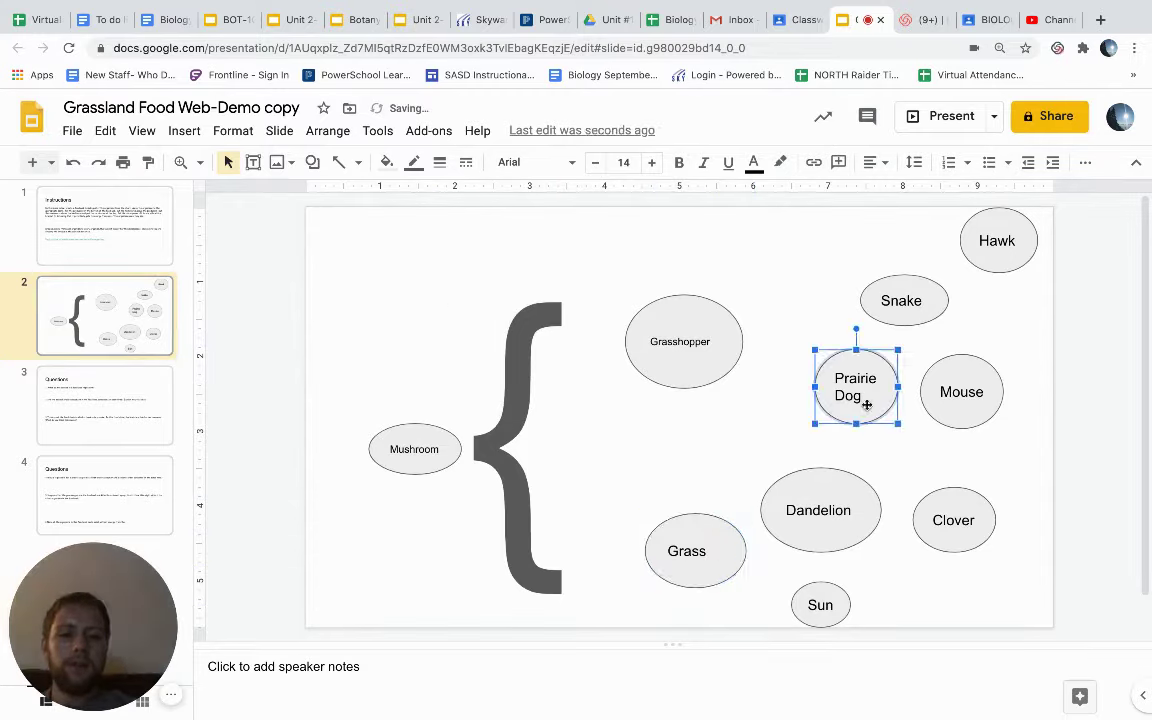
drag(866, 404, 820, 418)
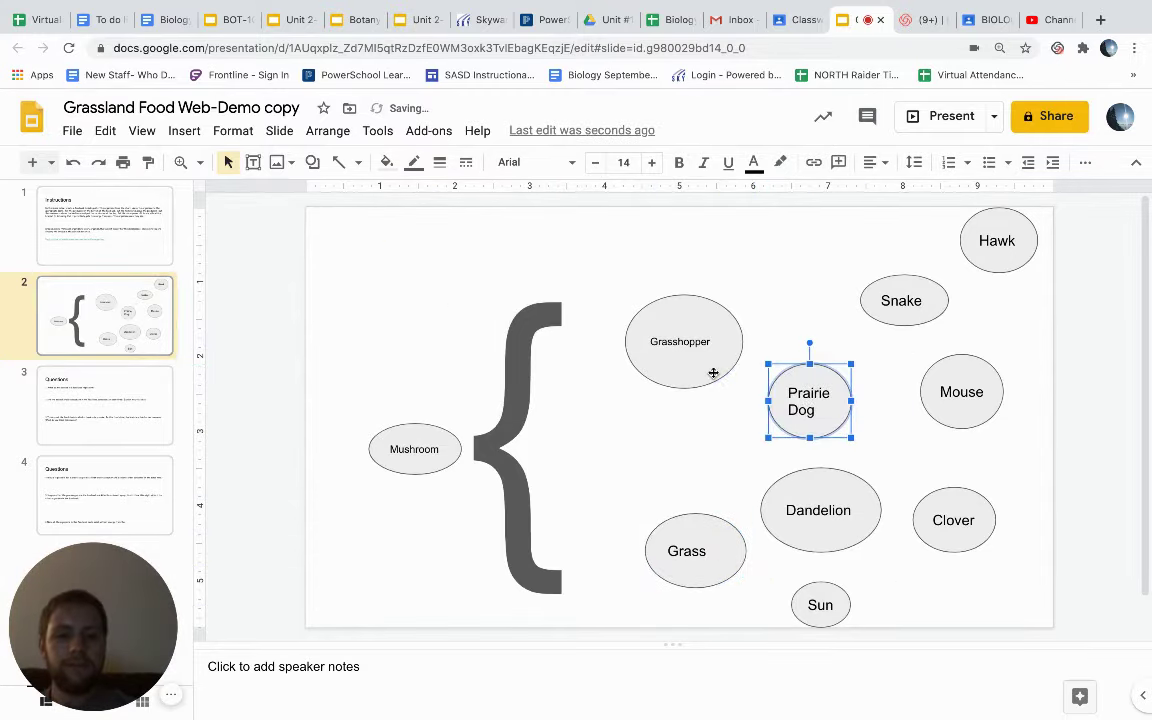
drag(713, 373, 710, 432)
click(980, 399)
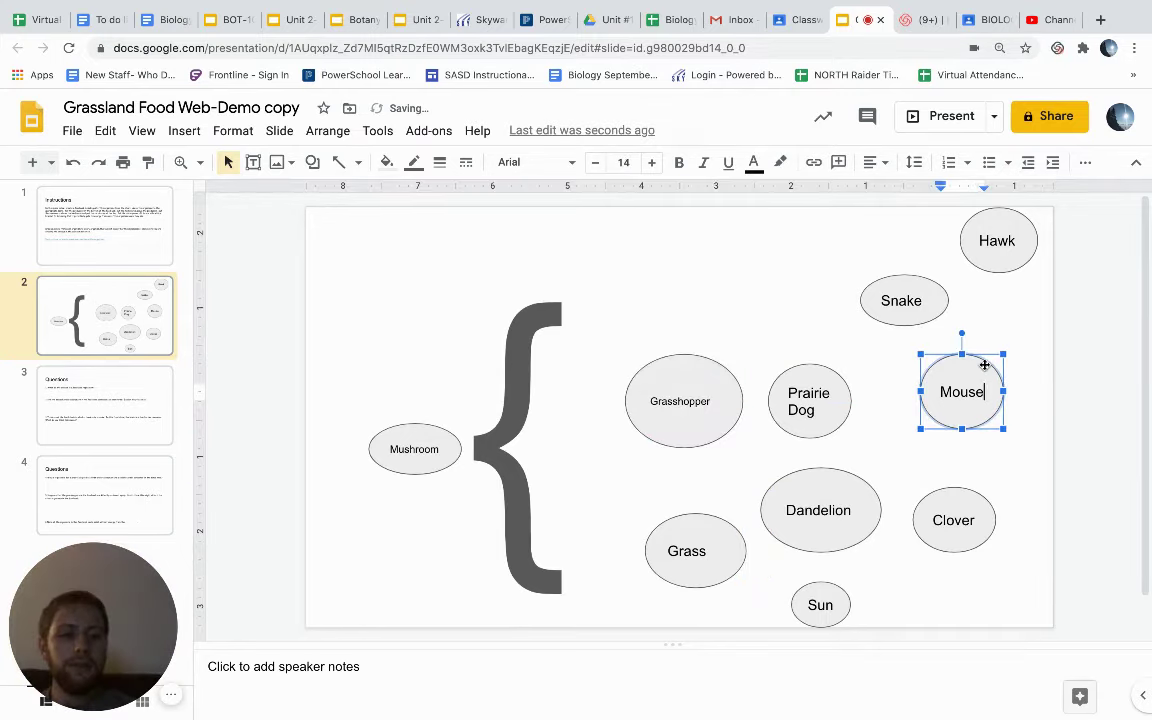
drag(959, 368, 928, 391)
Step: Move the Snake oval above Prairie Dog and place the Hawk oval above Snake
click(933, 288)
drag(917, 292, 857, 295)
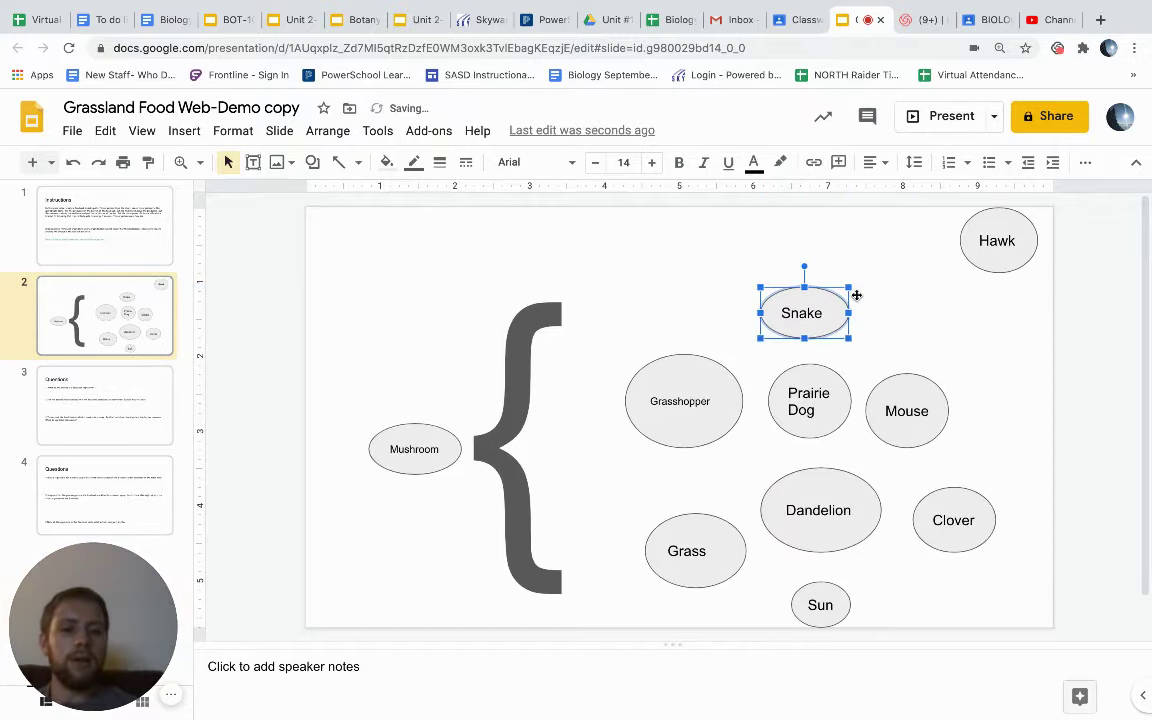
drag(1001, 220, 787, 215)
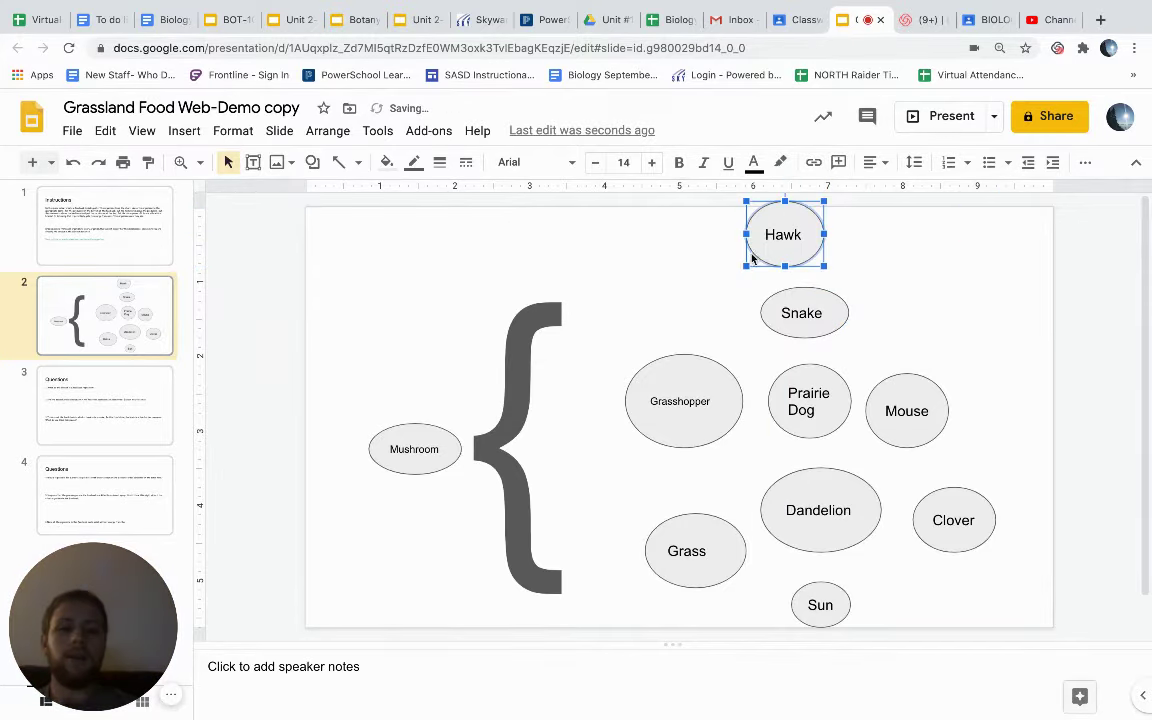
Step: Draw an arrow from Sun up to Dandelion and change its end to the open arrowhead style
click(628, 608)
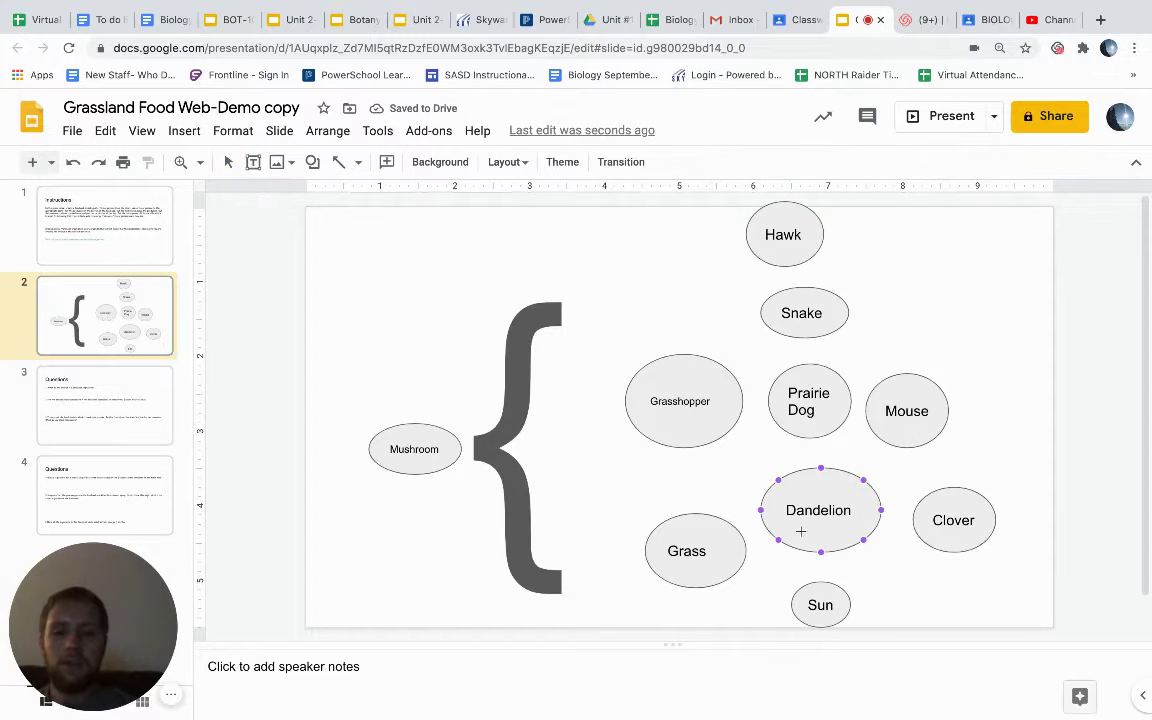
click(433, 451)
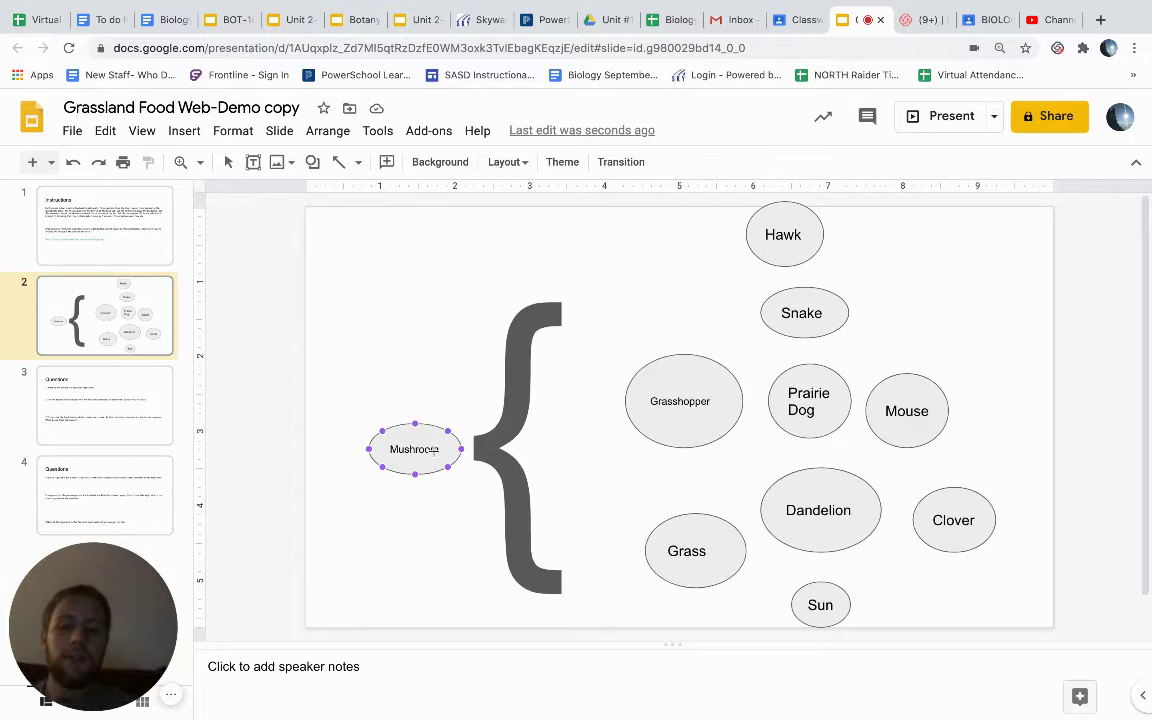
click(500, 401)
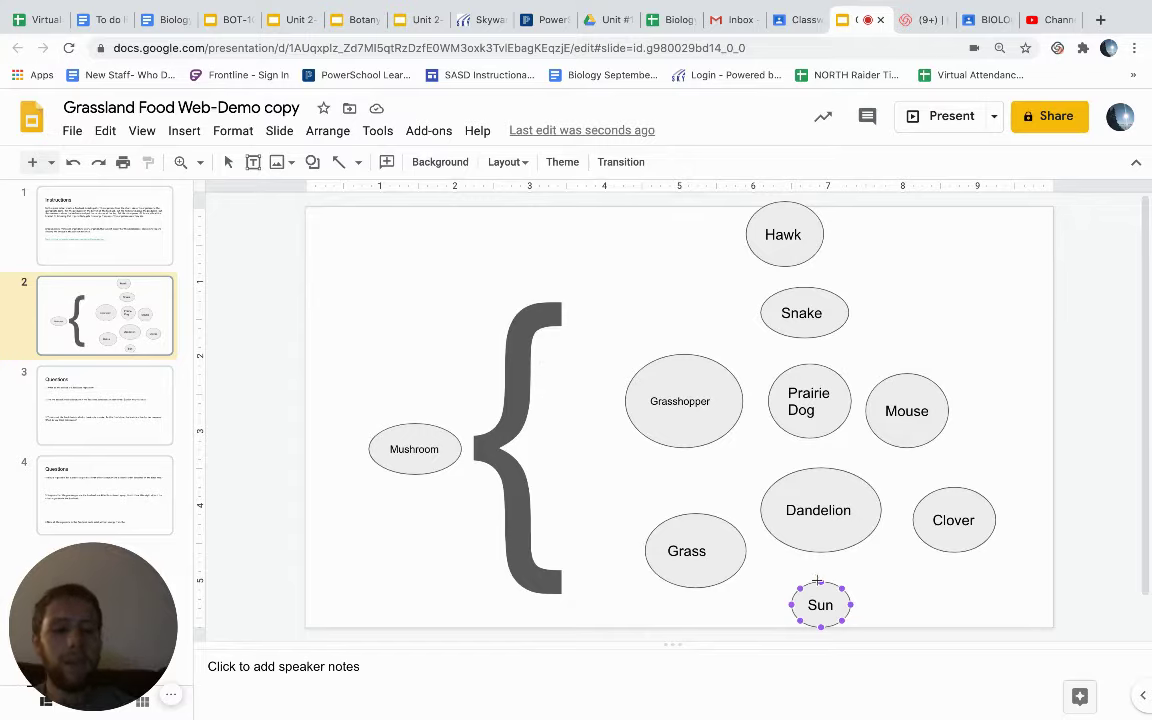
drag(820, 581, 818, 550)
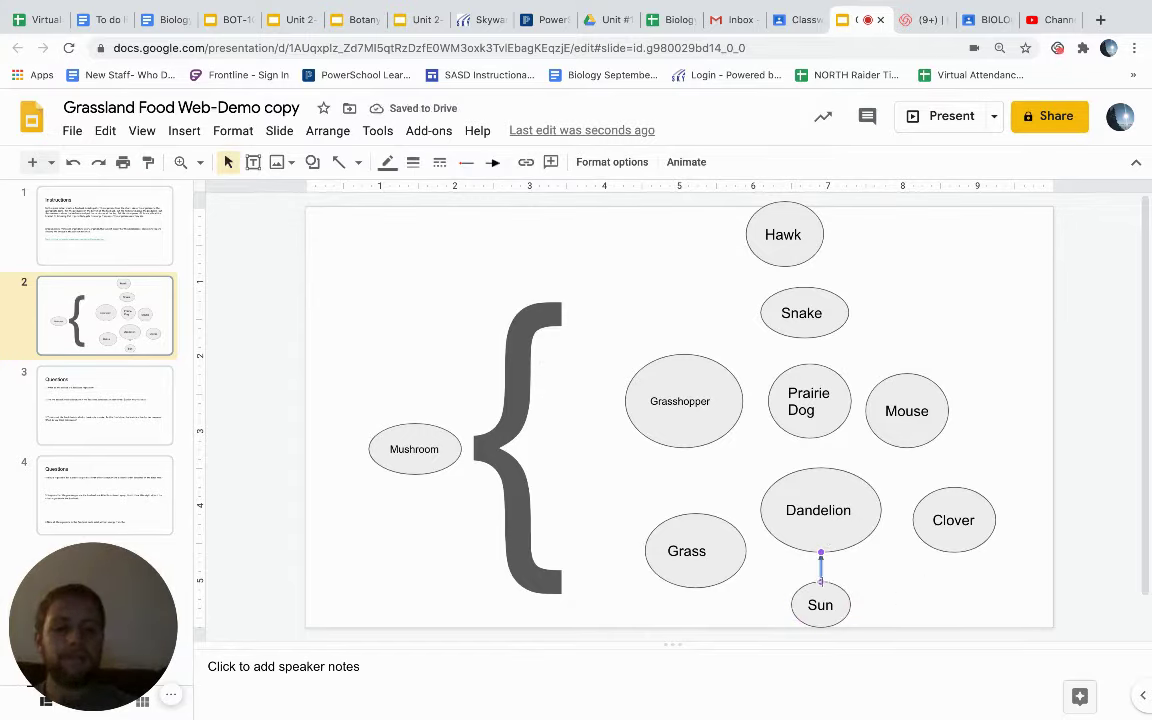
drag(820, 552, 899, 553)
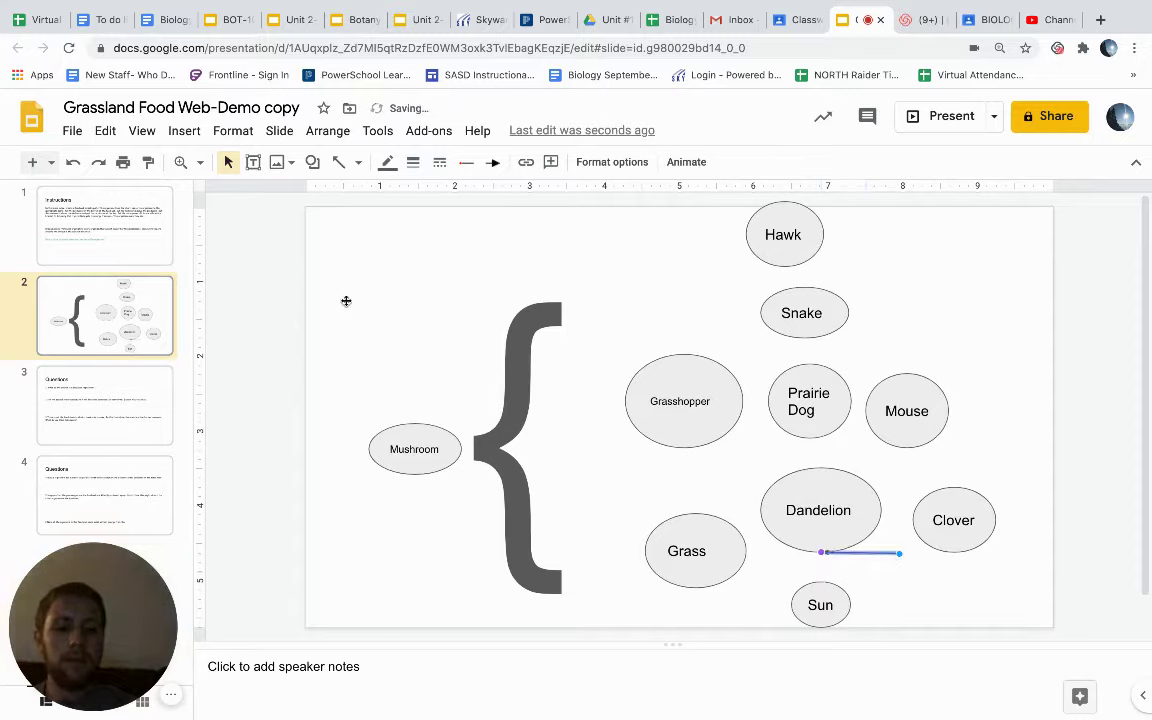
click(73, 162)
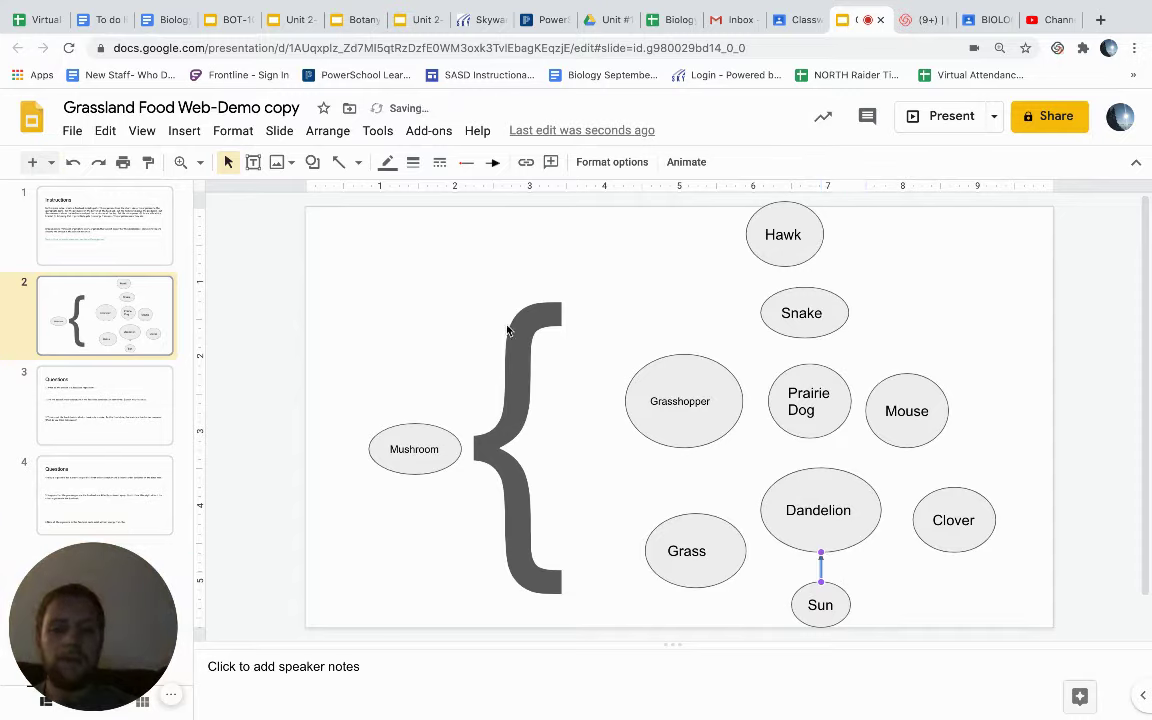
click(493, 162)
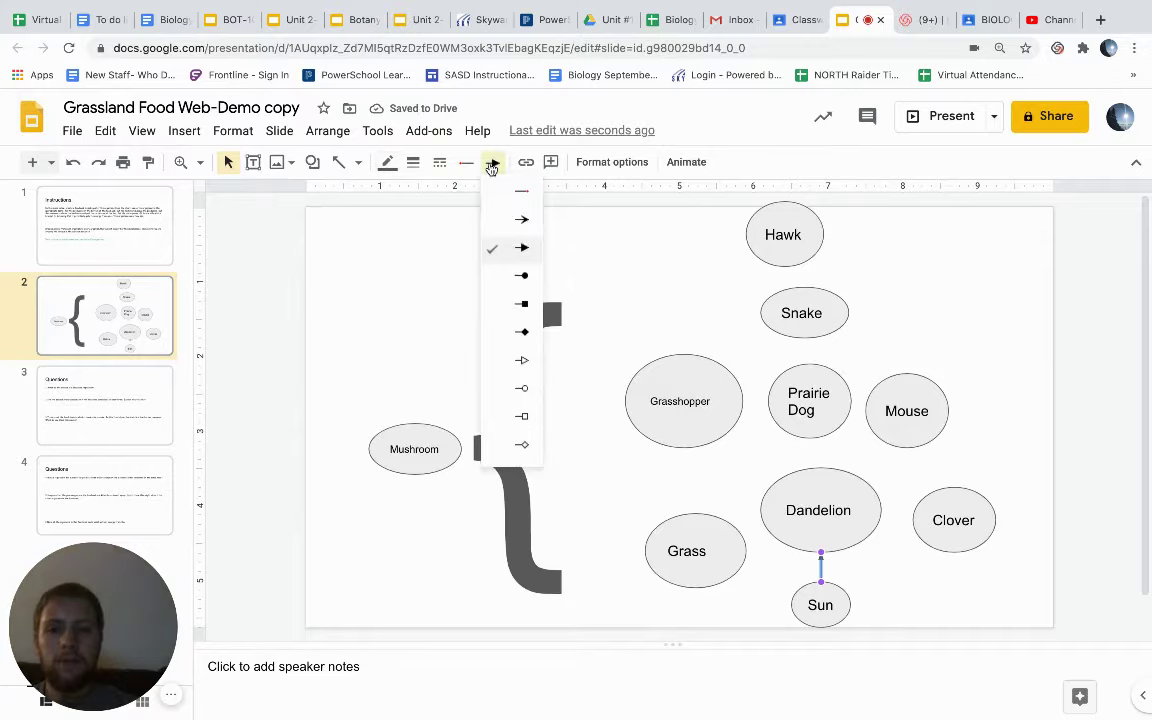
click(520, 219)
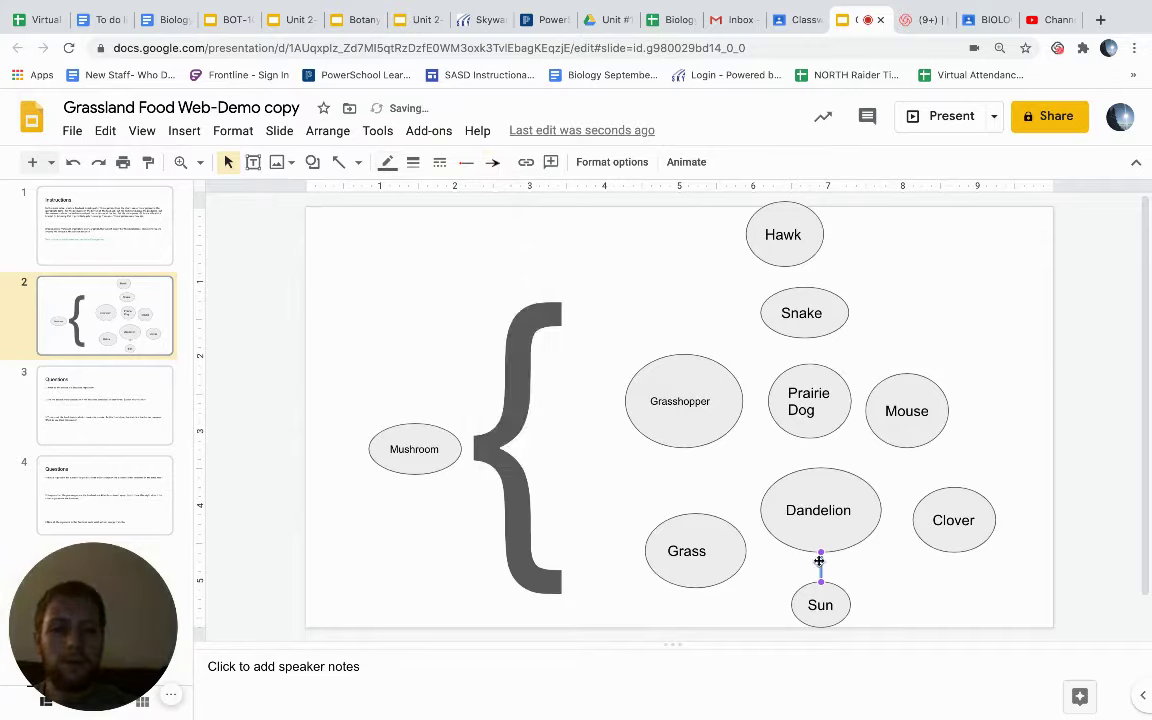
Step: Insert an arrow running from Sun to Clover
click(184, 131)
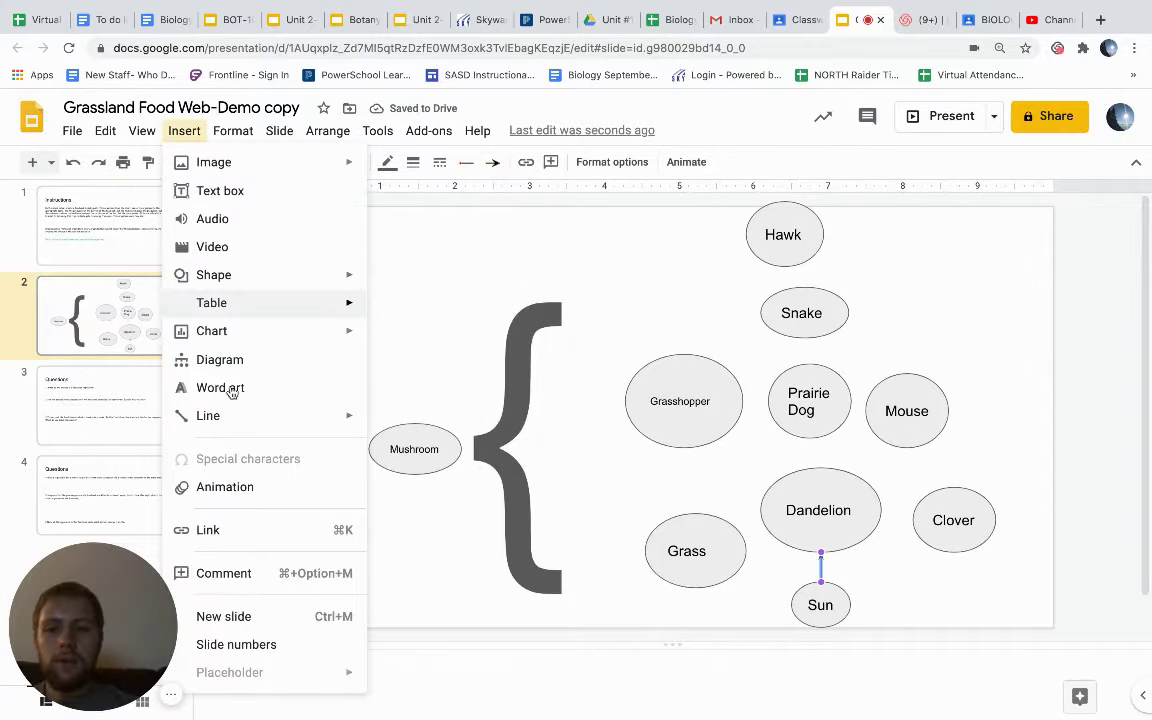
mouse_move(253, 421)
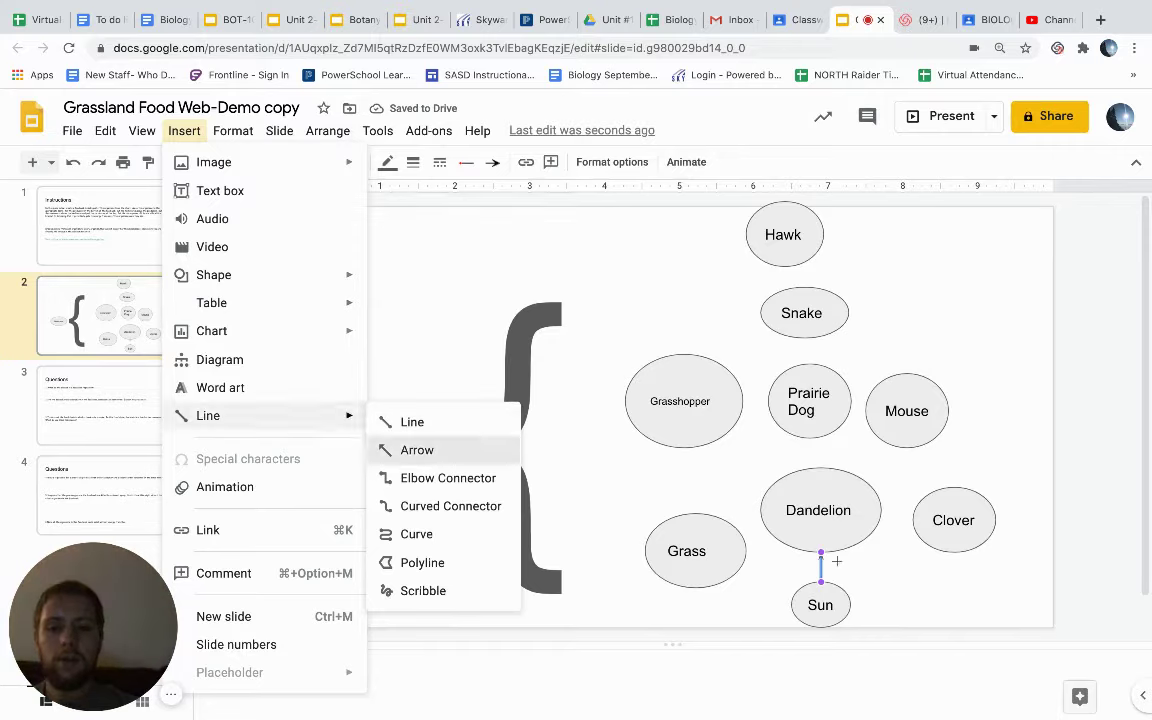
click(417, 450)
drag(856, 589, 924, 549)
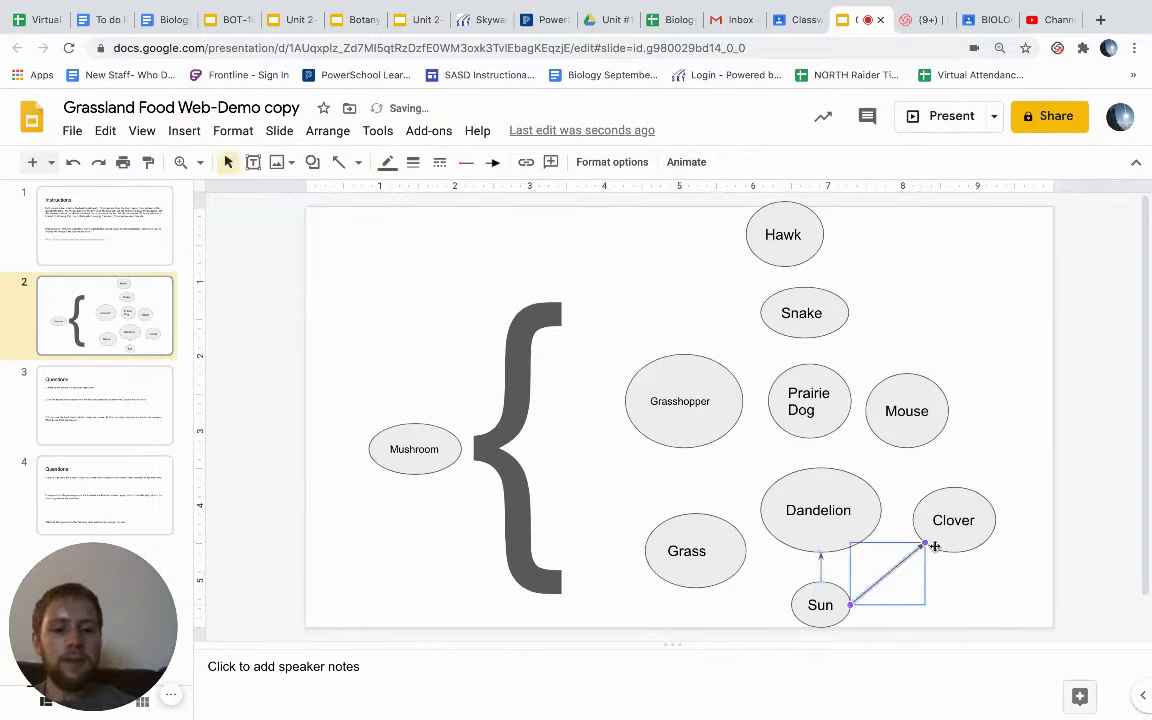
key(ctrl+v)
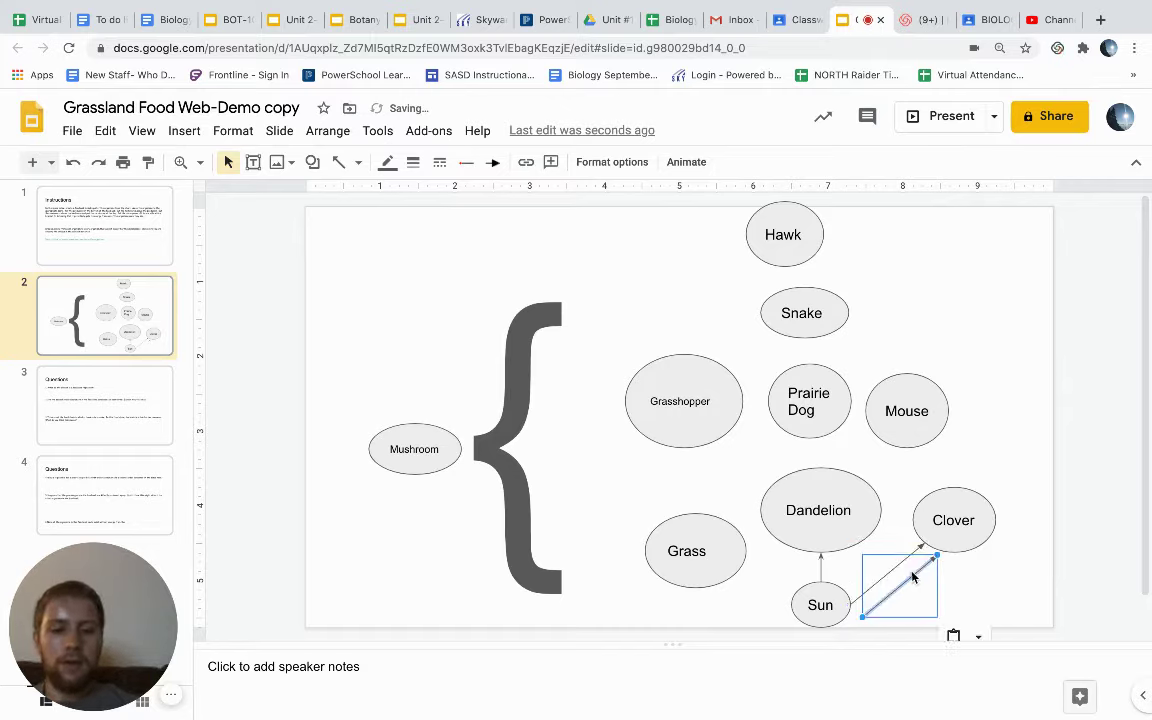
click(920, 584)
drag(1005, 478, 843, 624)
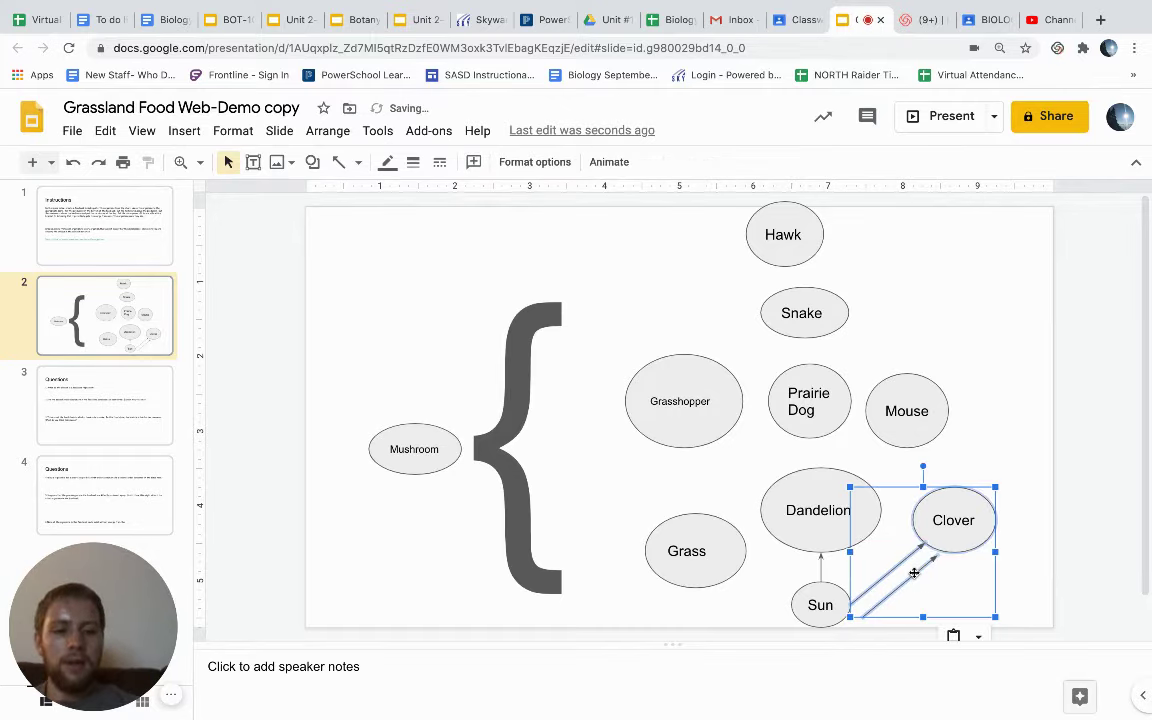
click(73, 162)
Step: Insert an arrow running from Clover up to Mouse
click(185, 134)
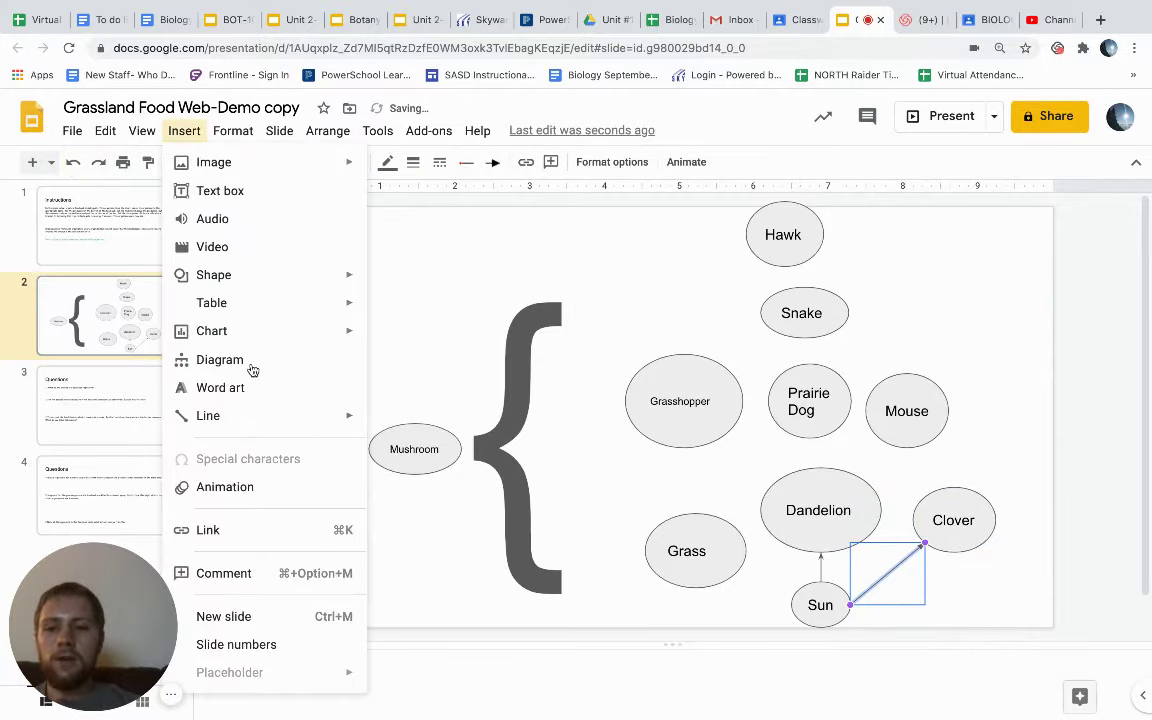
mouse_move(247, 414)
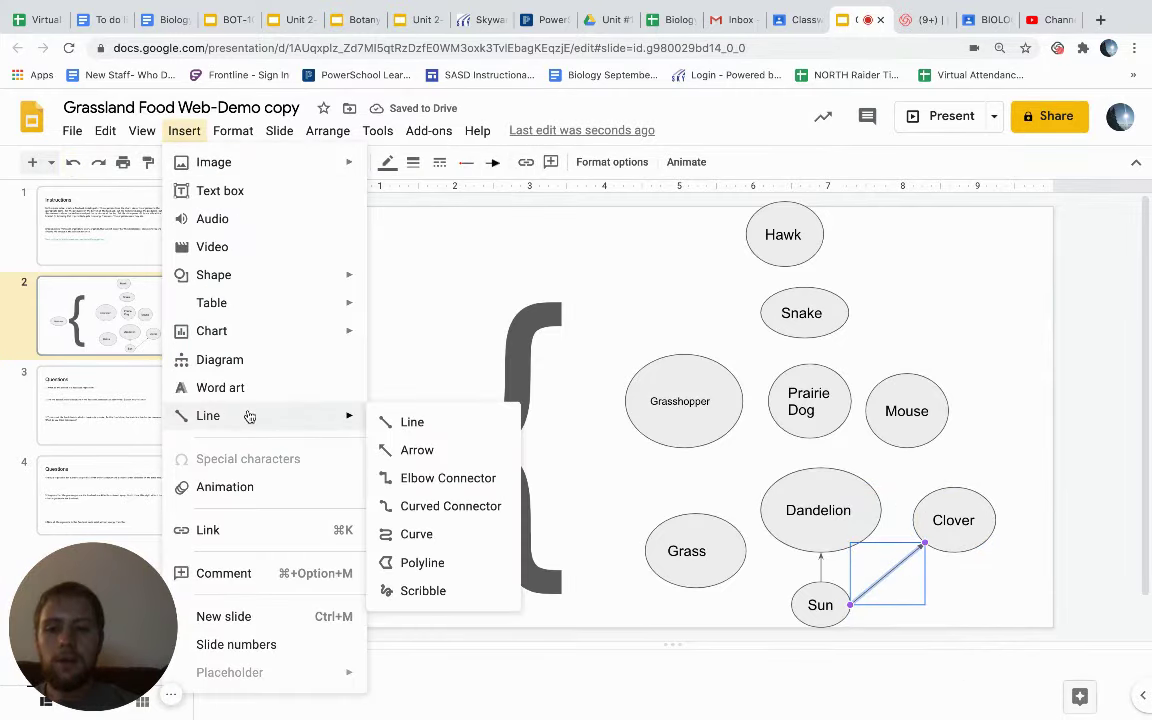
click(400, 451)
drag(952, 487, 931, 442)
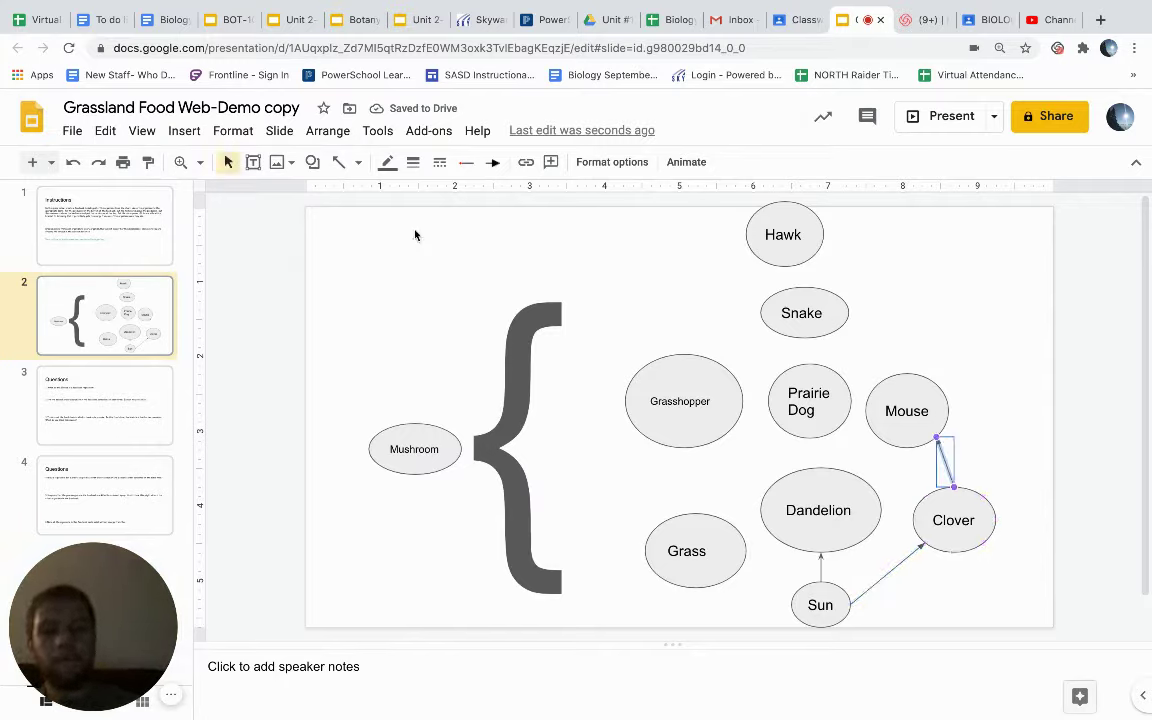
Step: Insert an arrow running from Mouse up to Snake
key(ctrl+alt+i)
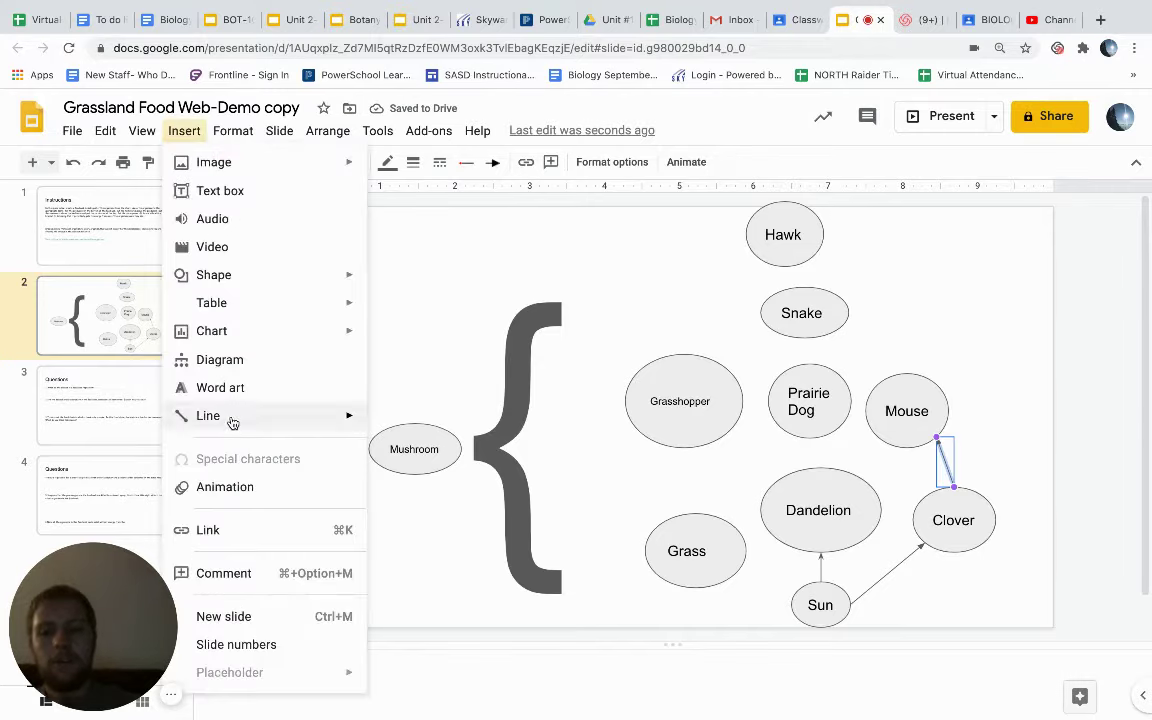
mouse_move(232, 418)
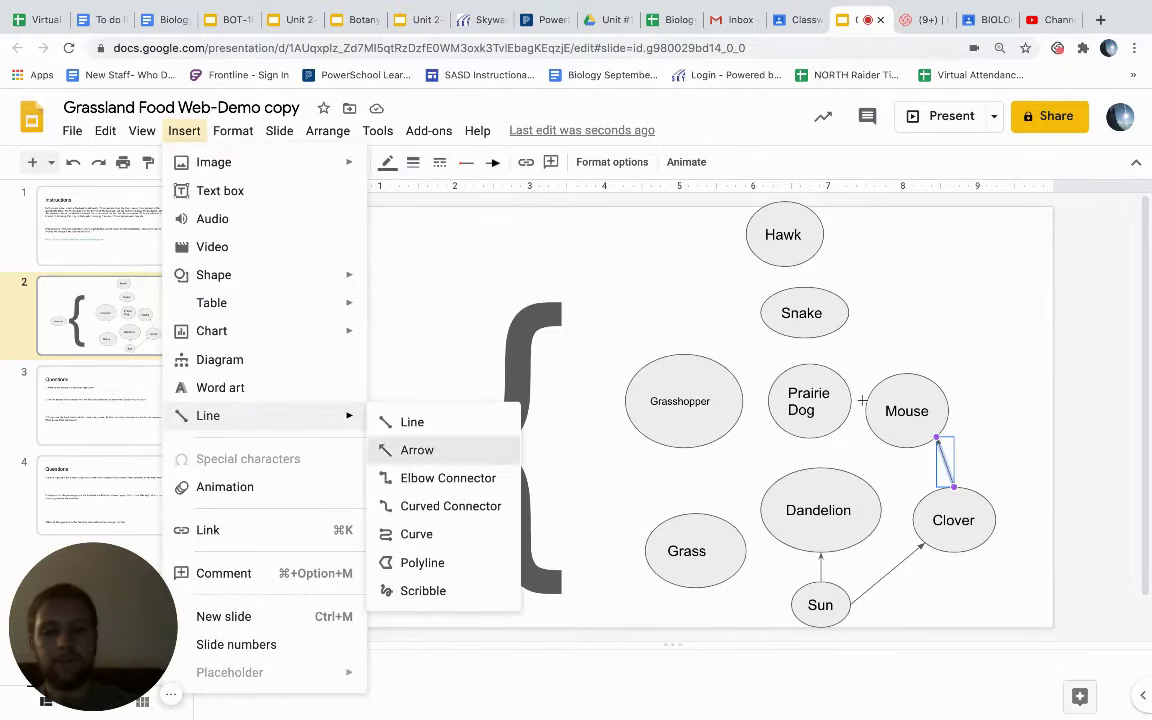
click(419, 450)
drag(906, 374, 838, 331)
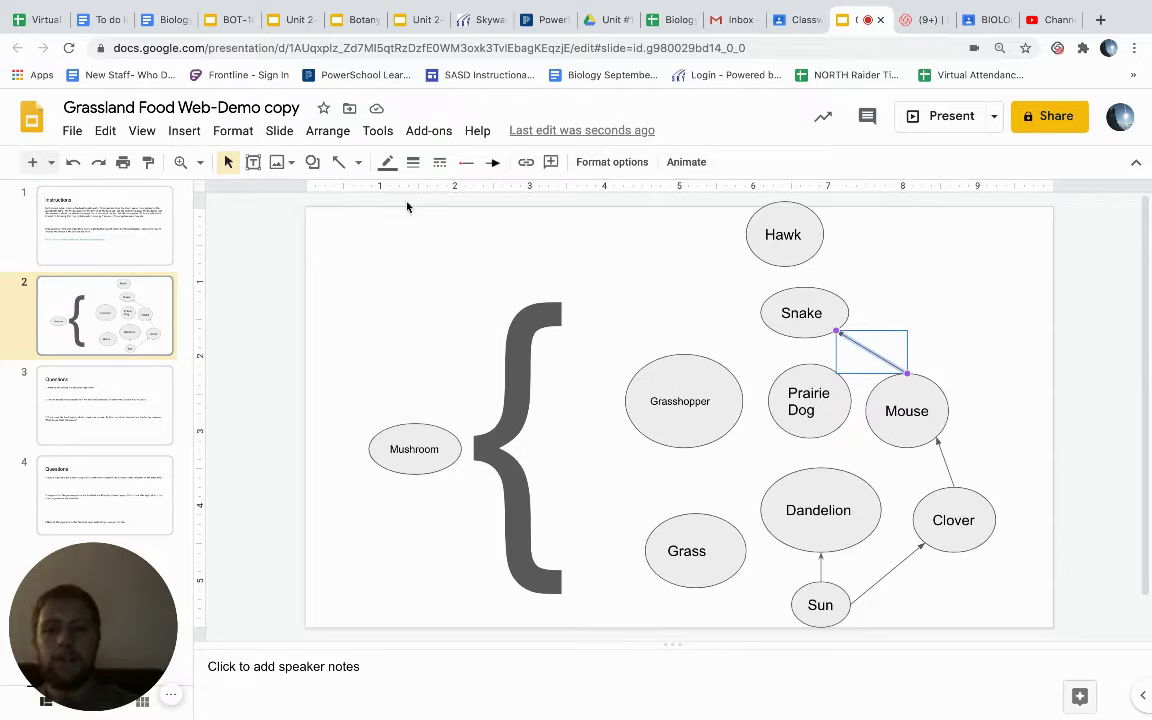
Step: Draw an arrow from the upper edge of Prairie Dog to Hawk
click(356, 165)
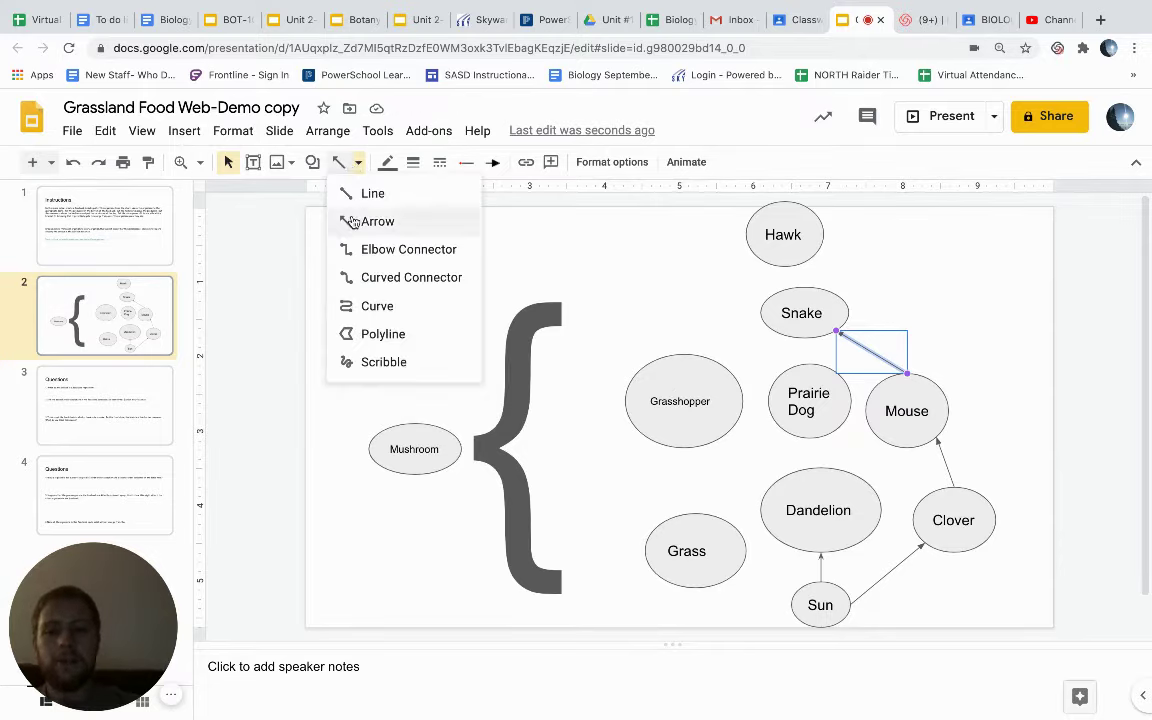
click(360, 221)
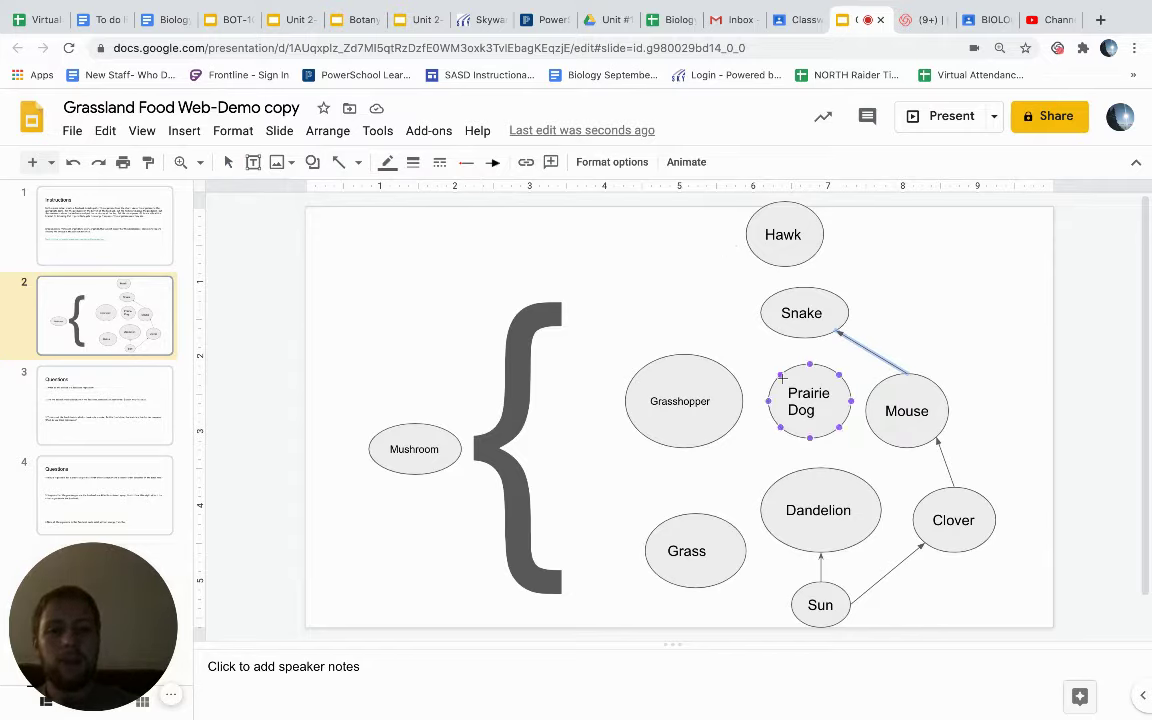
drag(780, 374, 758, 260)
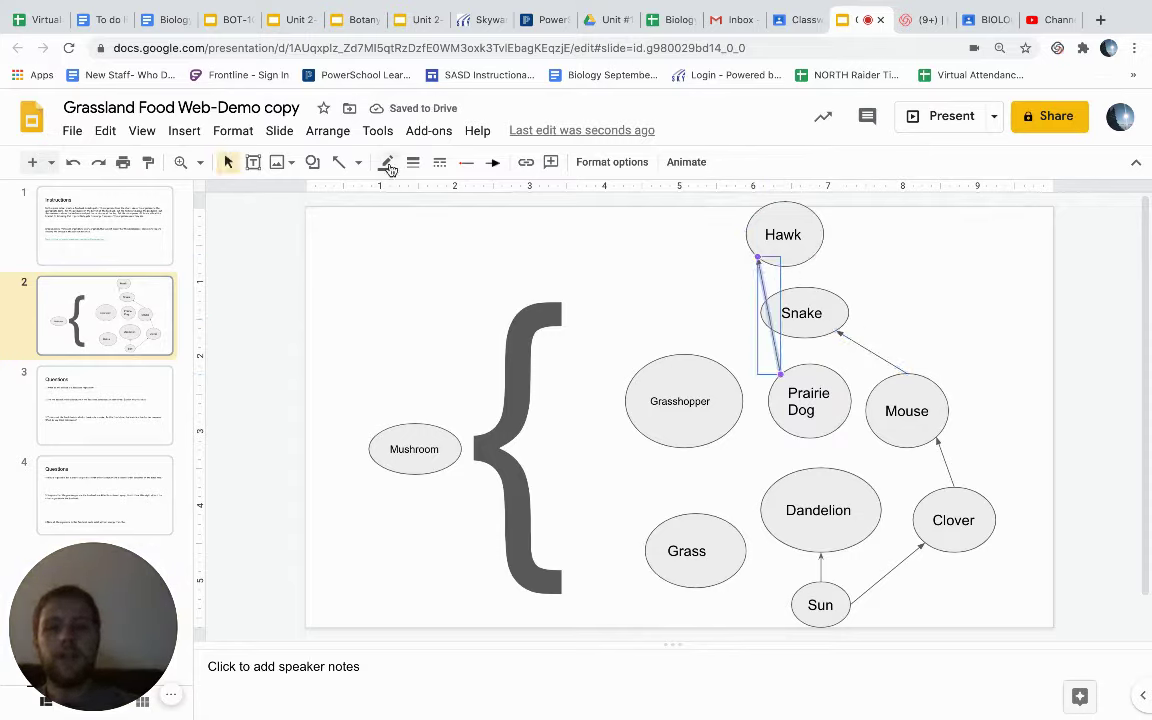
Step: Draw an arrow connecting Snake to Hawk, with the arrowhead at Hawk
click(357, 165)
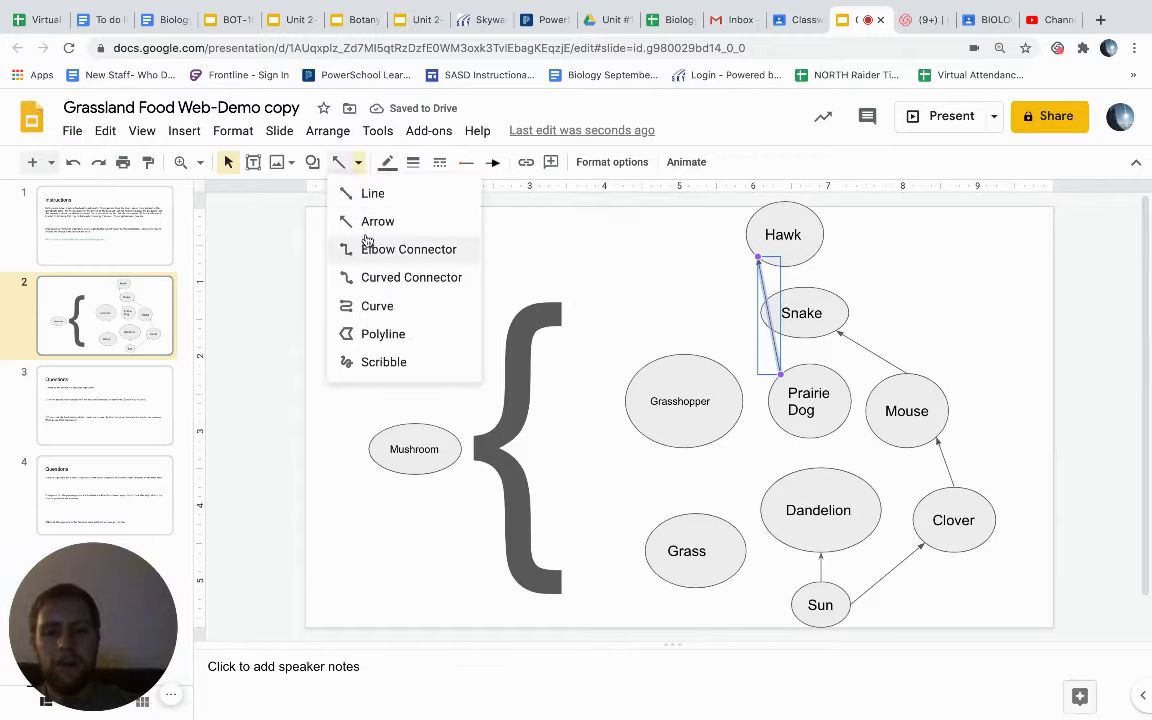
click(365, 221)
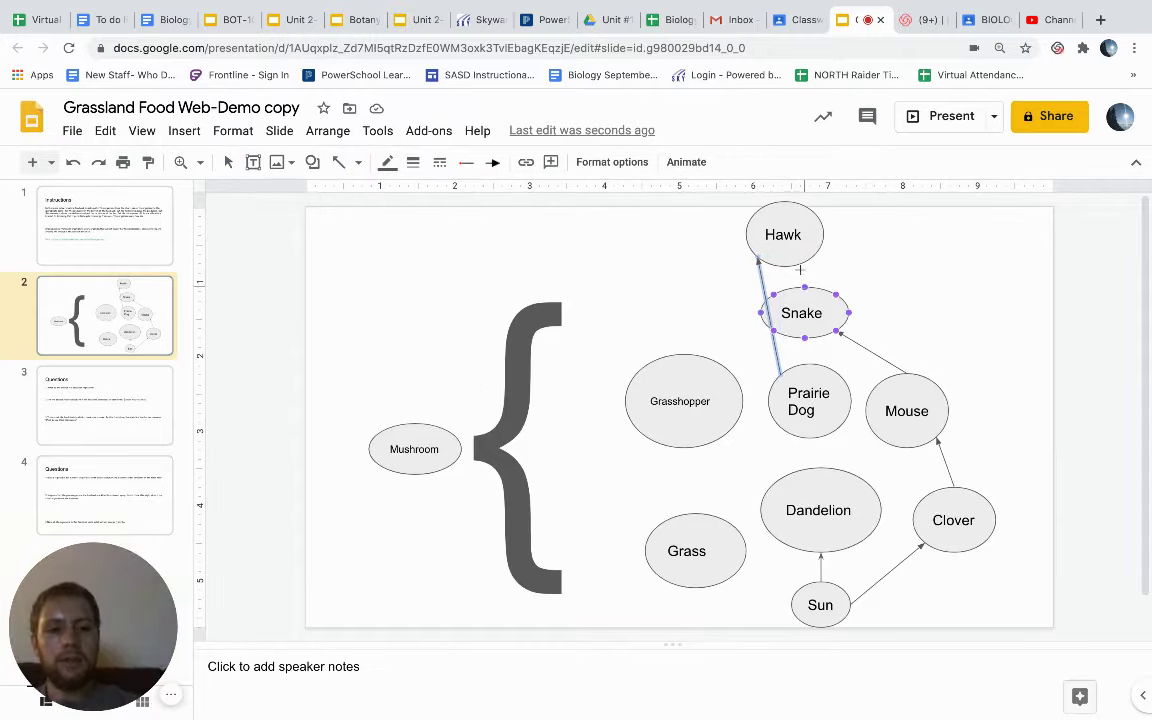
drag(797, 270, 805, 288)
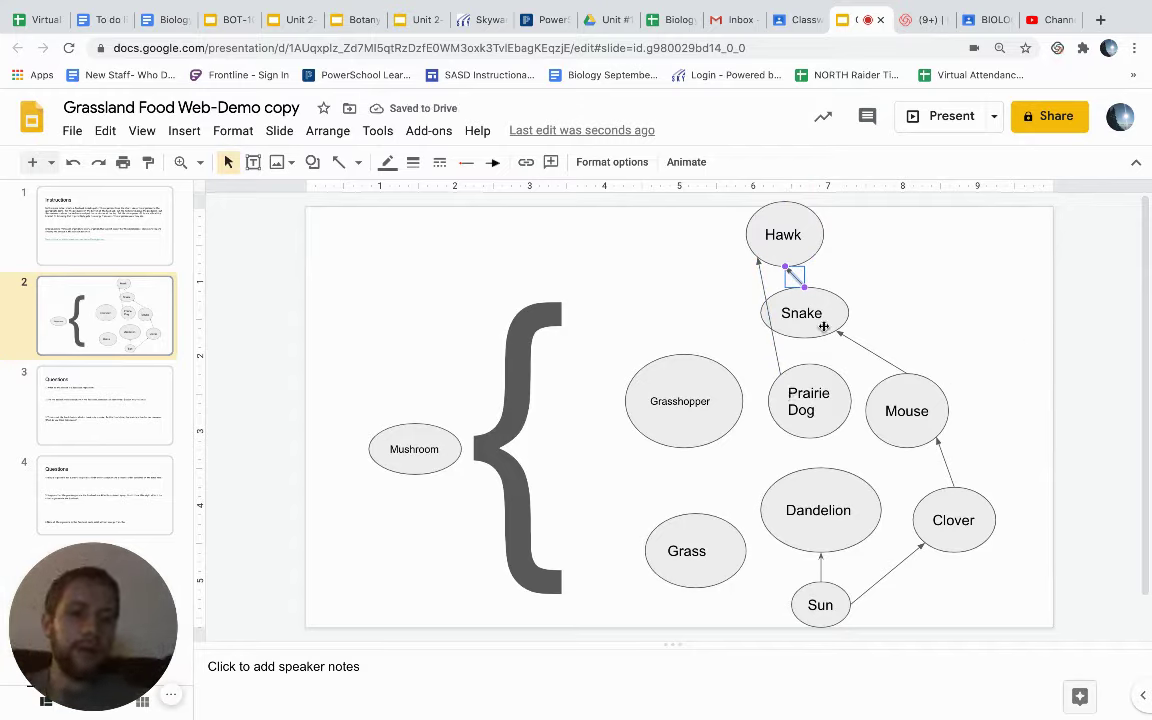
Step: Draw an arrow from the upper edge of Prairie Dog to the underside of Snake
click(358, 162)
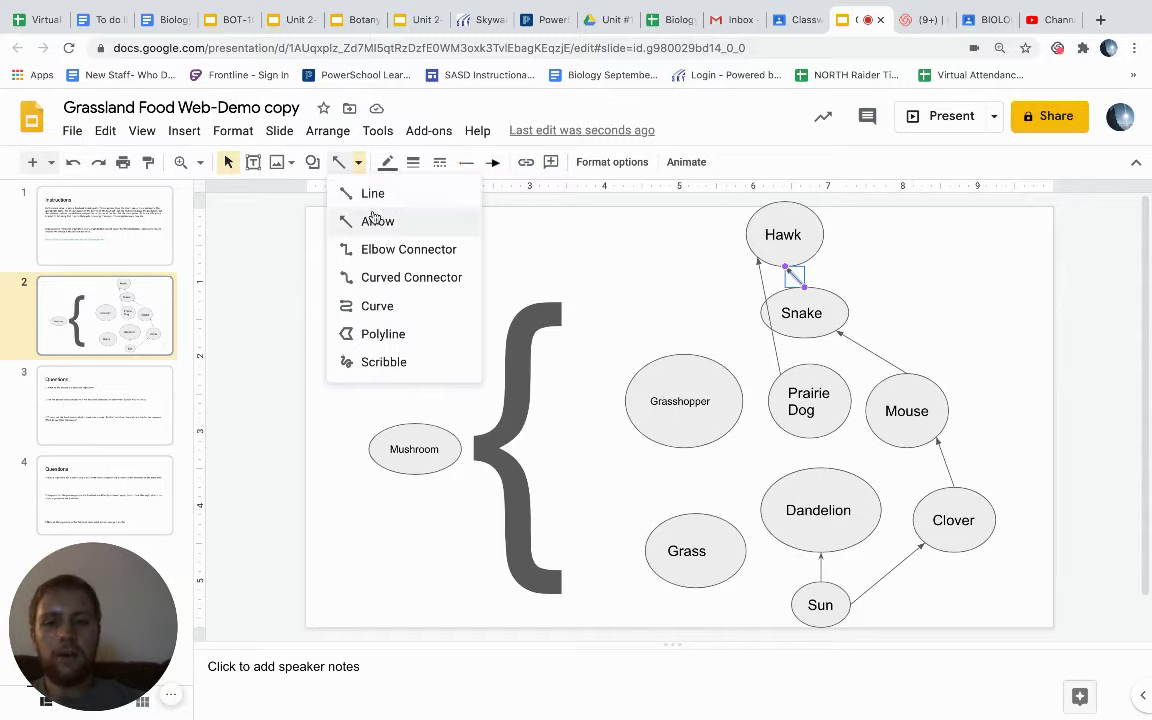
click(350, 221)
drag(809, 365, 806, 339)
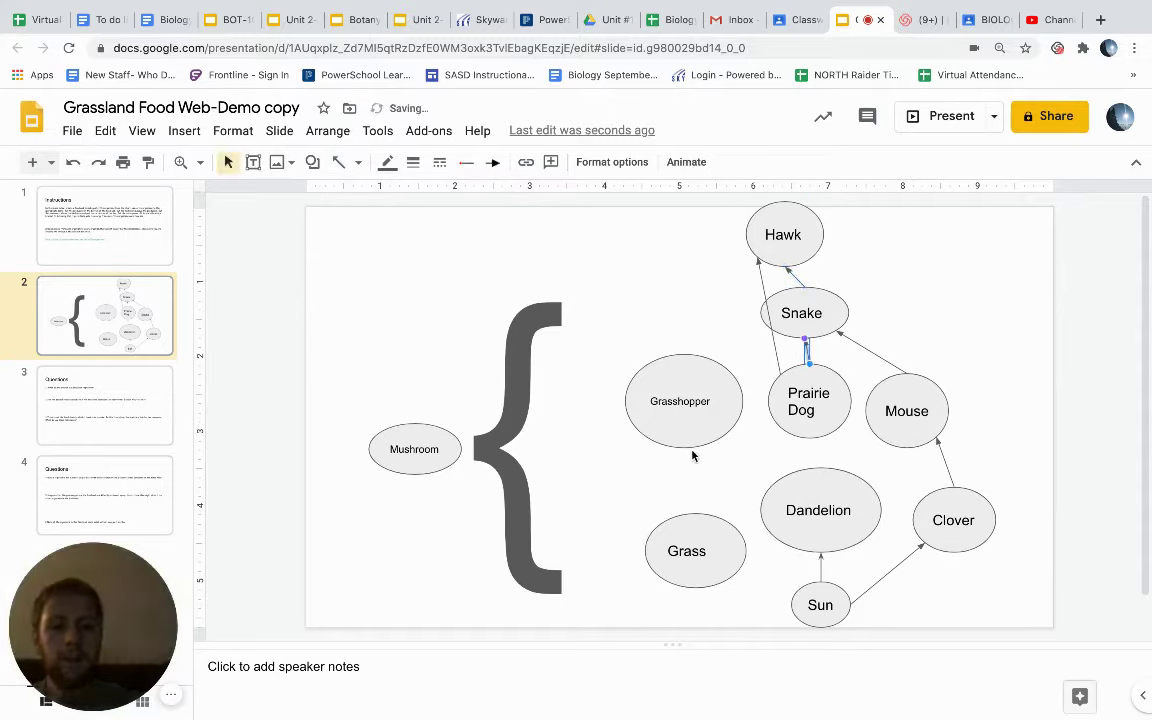
click(340, 162)
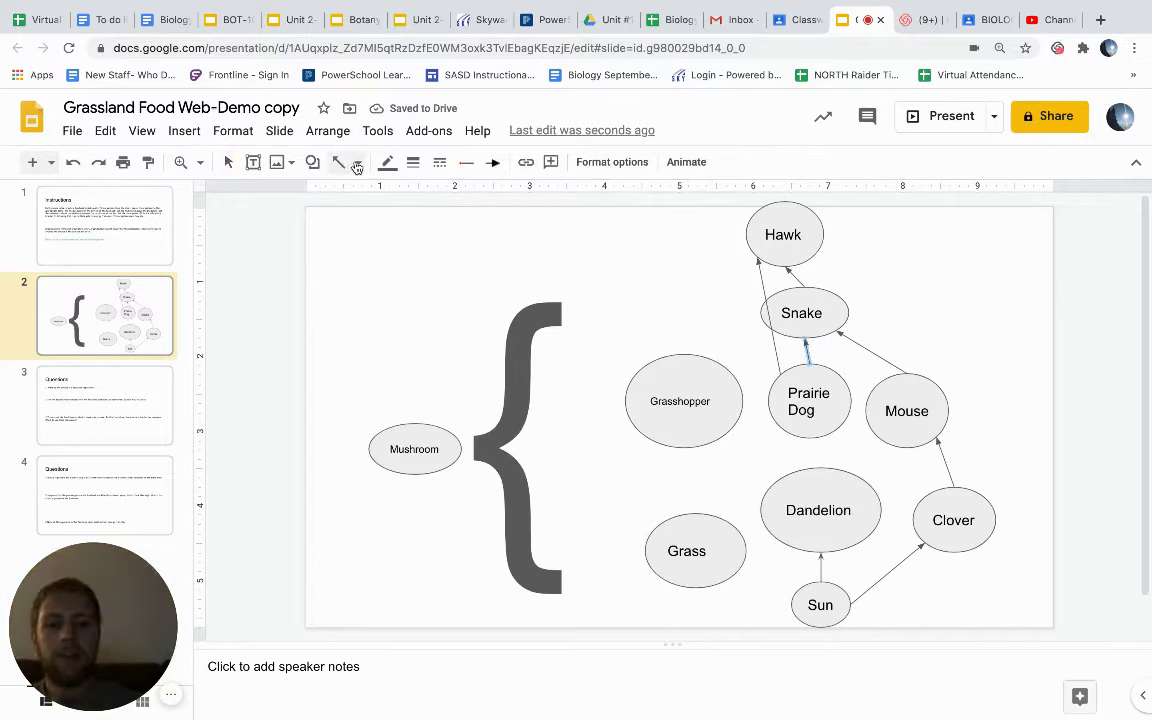
click(184, 131)
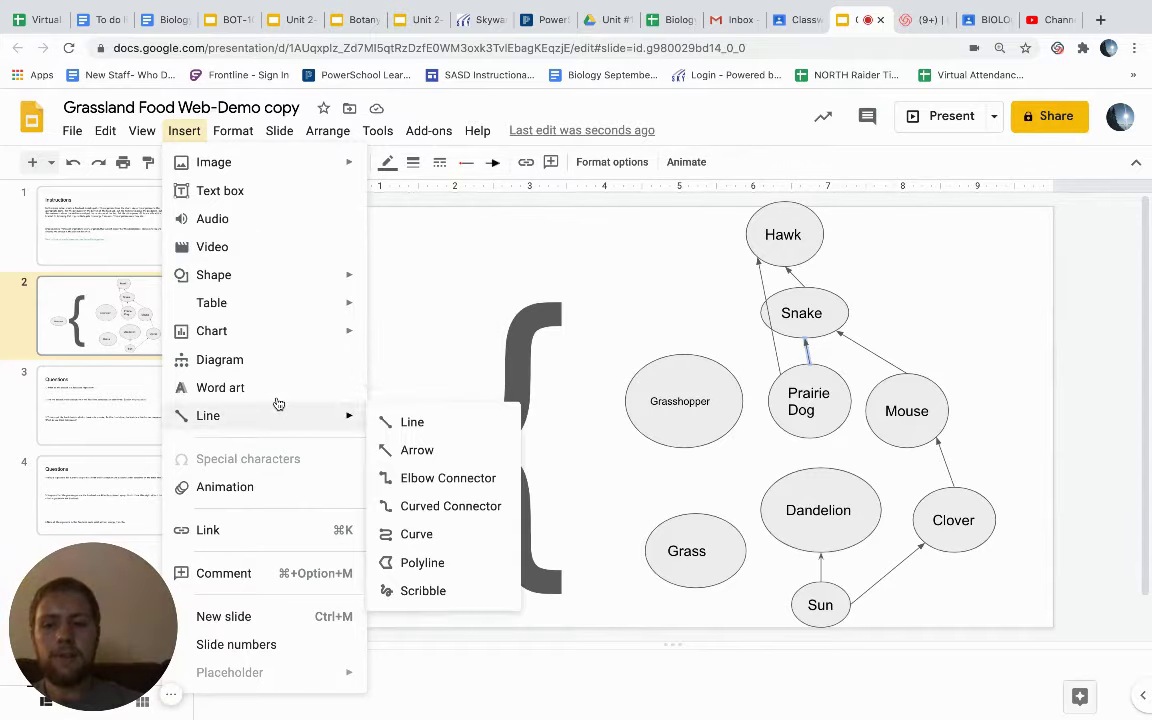
mouse_move(334, 414)
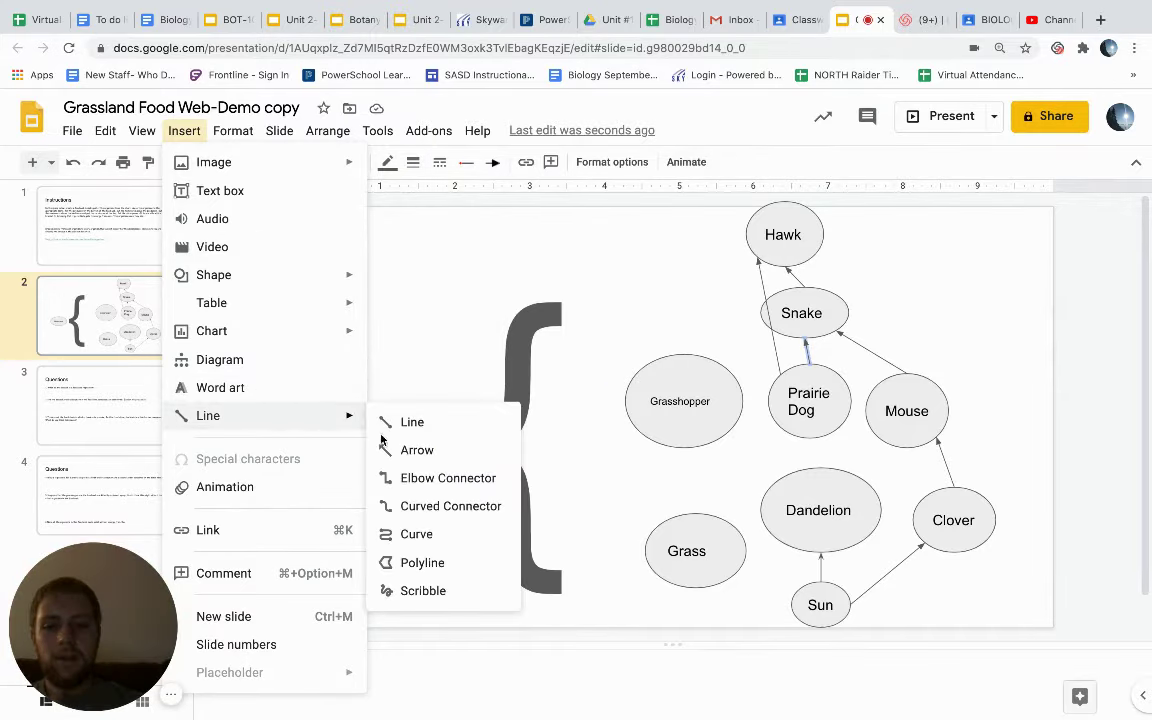
click(701, 508)
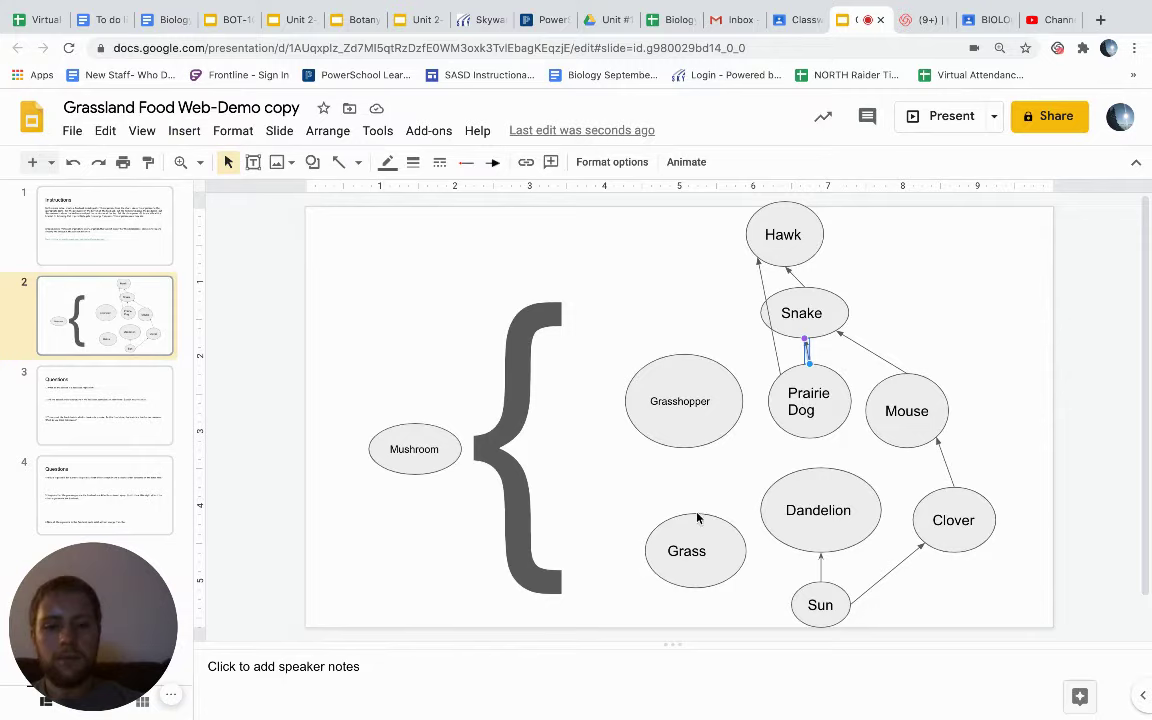
Step: Change the end of the arrow between Prairie Dog and Snake to the open arrowhead style
click(494, 163)
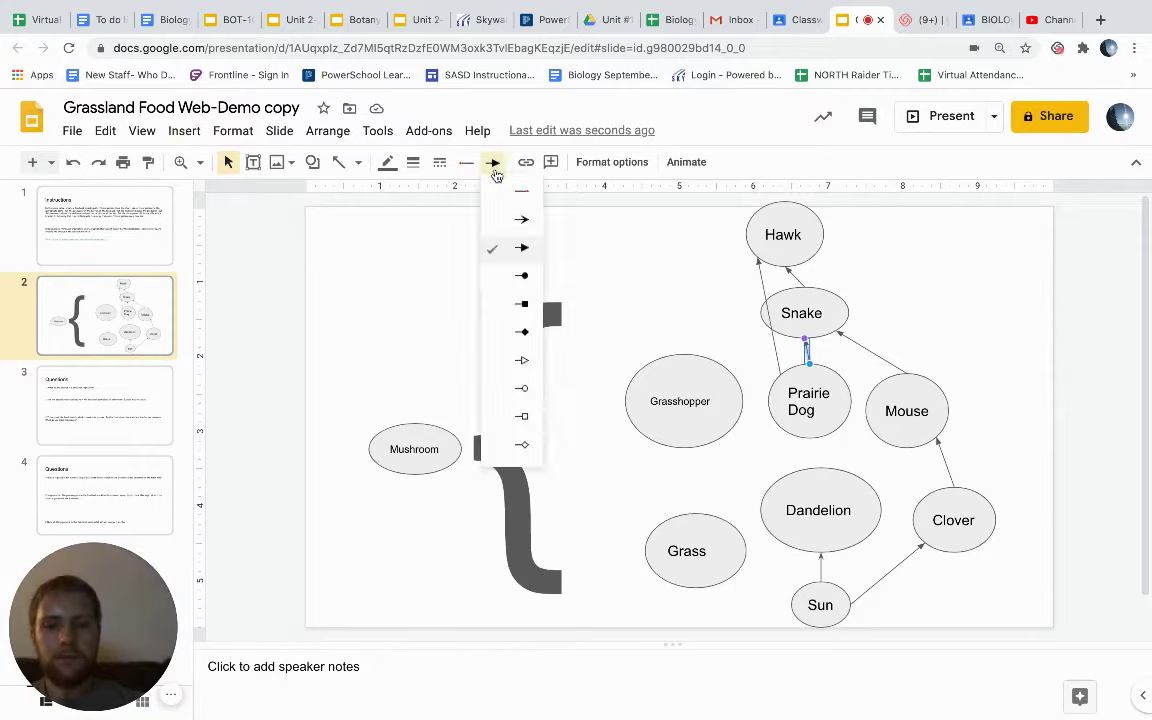
click(524, 224)
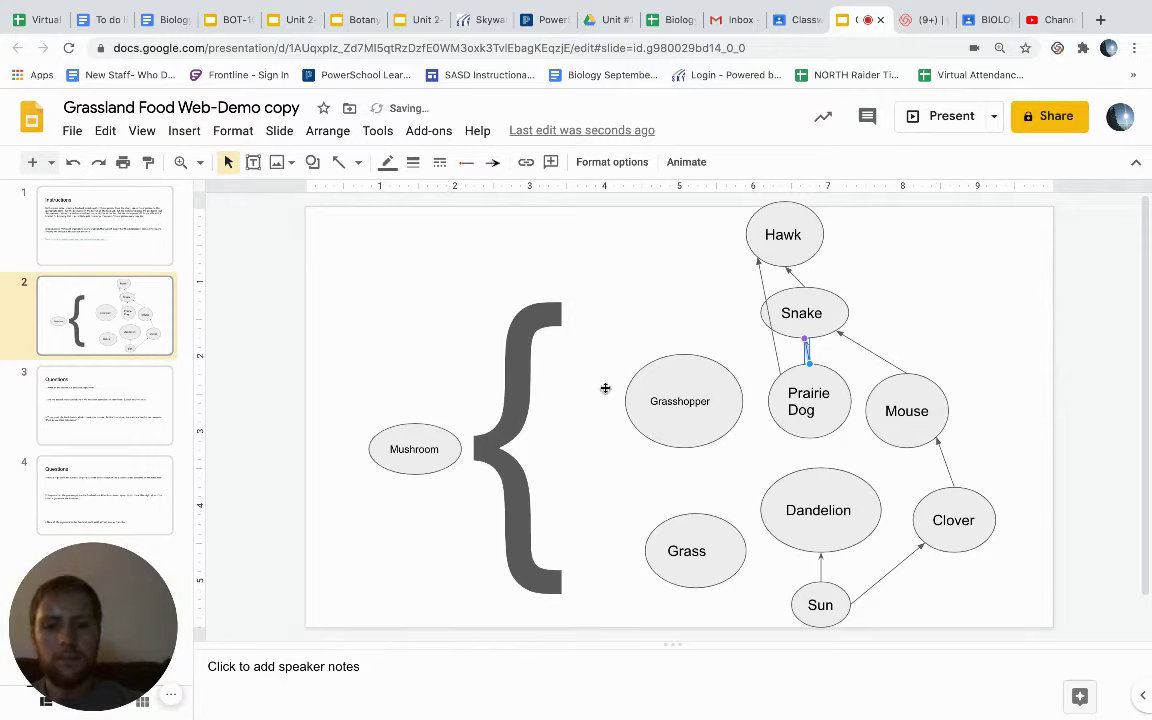
Step: Insert an arrow running from Grass up to Grasshopper
click(184, 131)
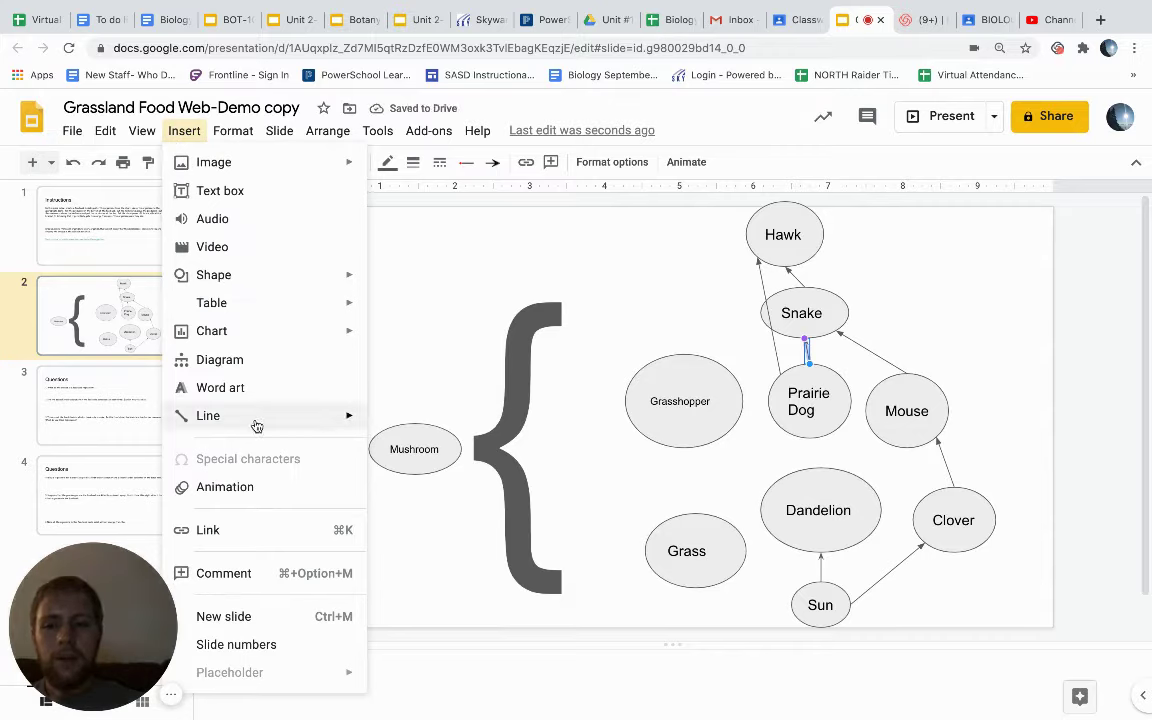
mouse_move(257, 426)
click(385, 450)
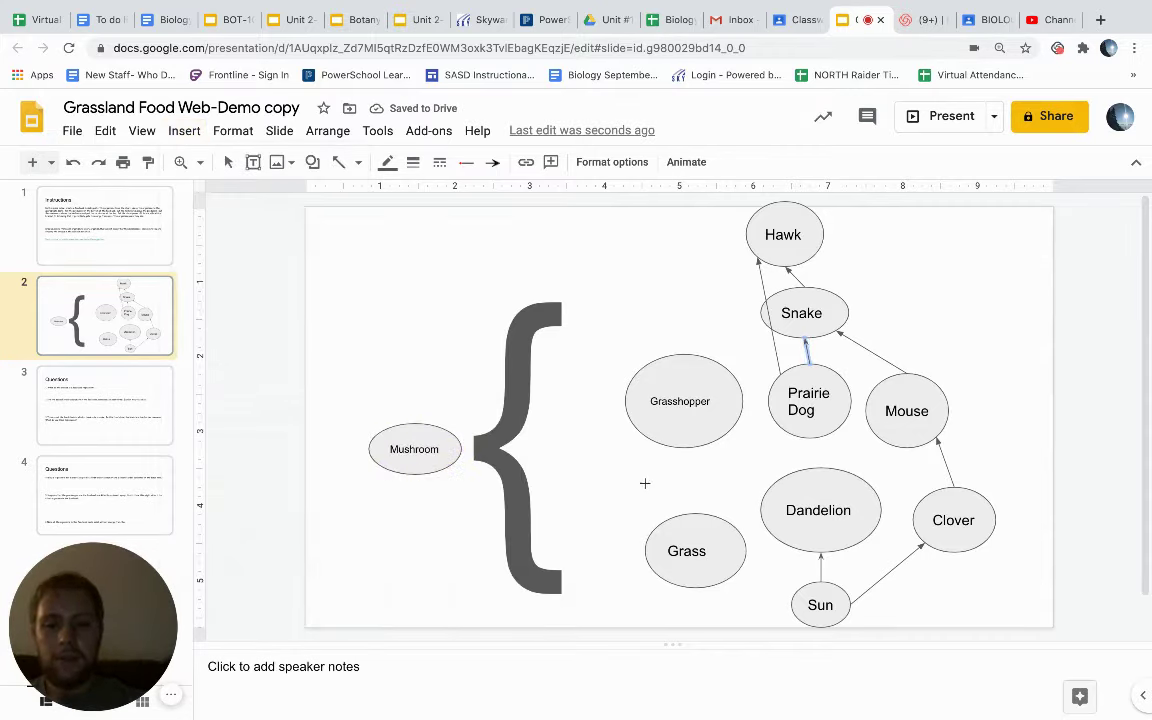
drag(695, 514, 685, 450)
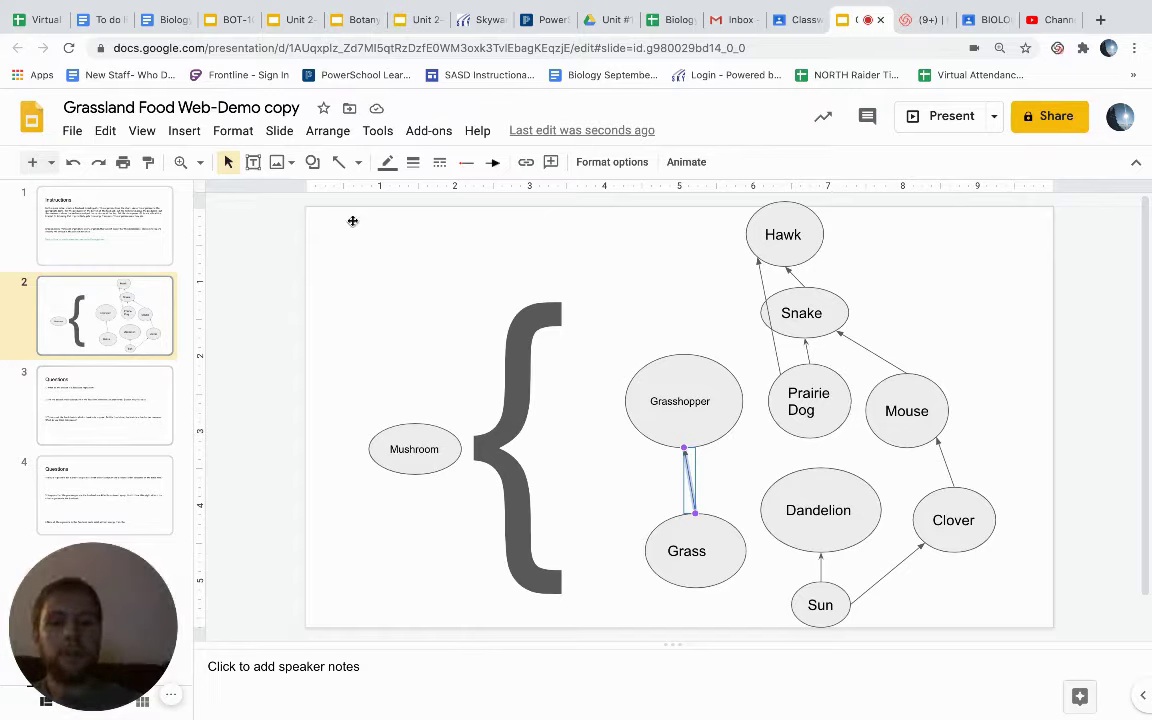
Step: Insert an arrow running from the upper edge of Dandelion to Prairie Dog
click(180, 131)
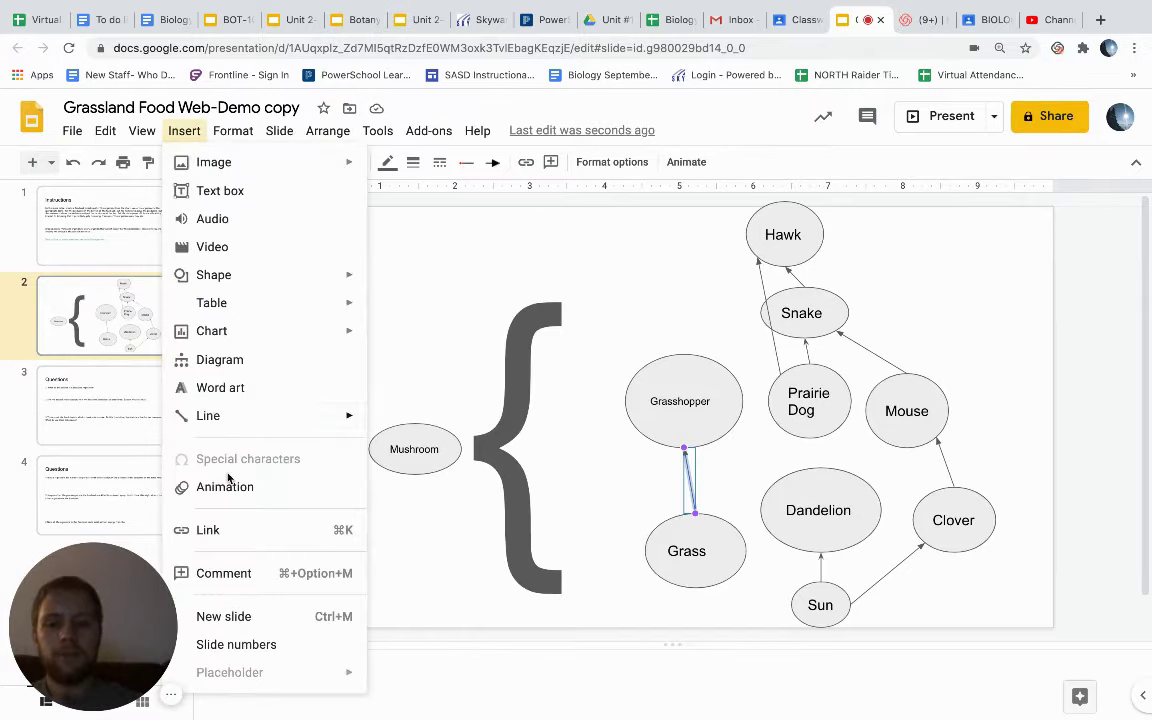
mouse_move(241, 428)
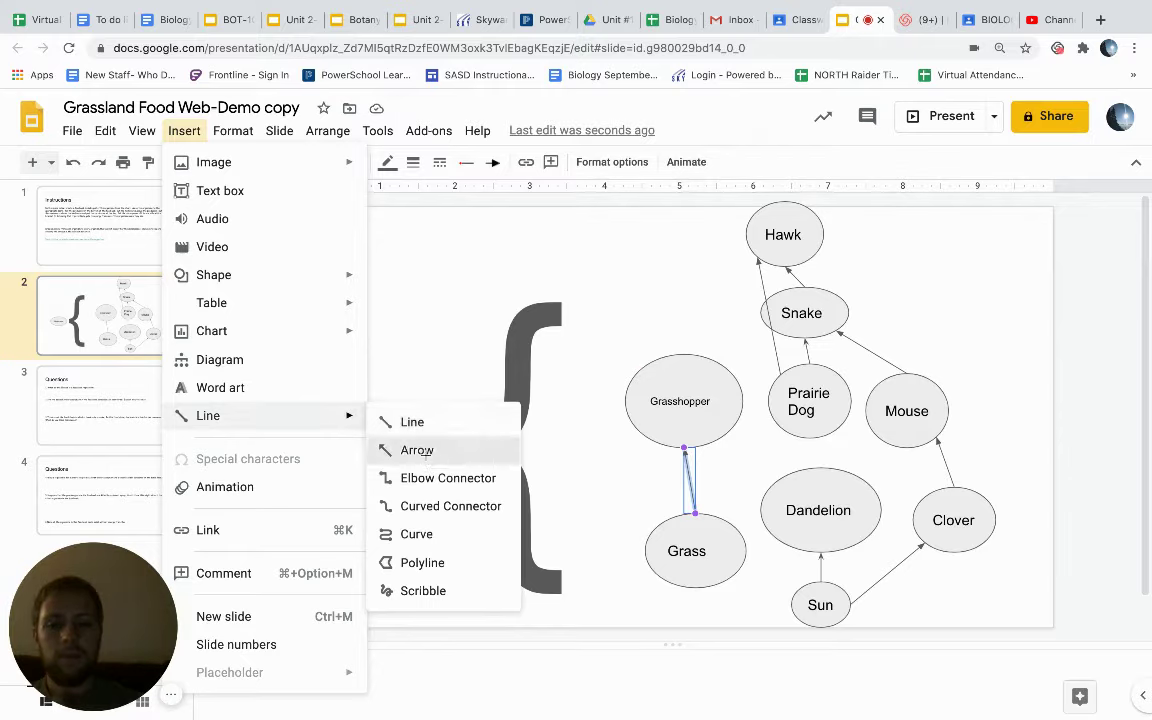
click(418, 451)
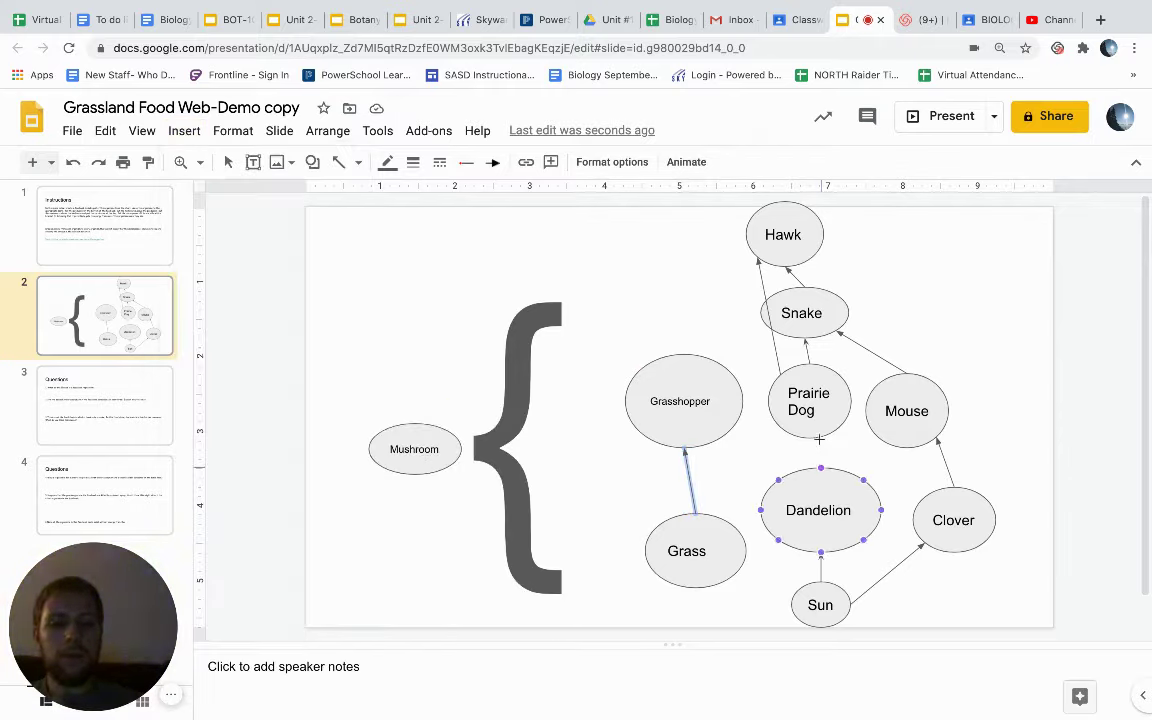
drag(820, 468, 810, 438)
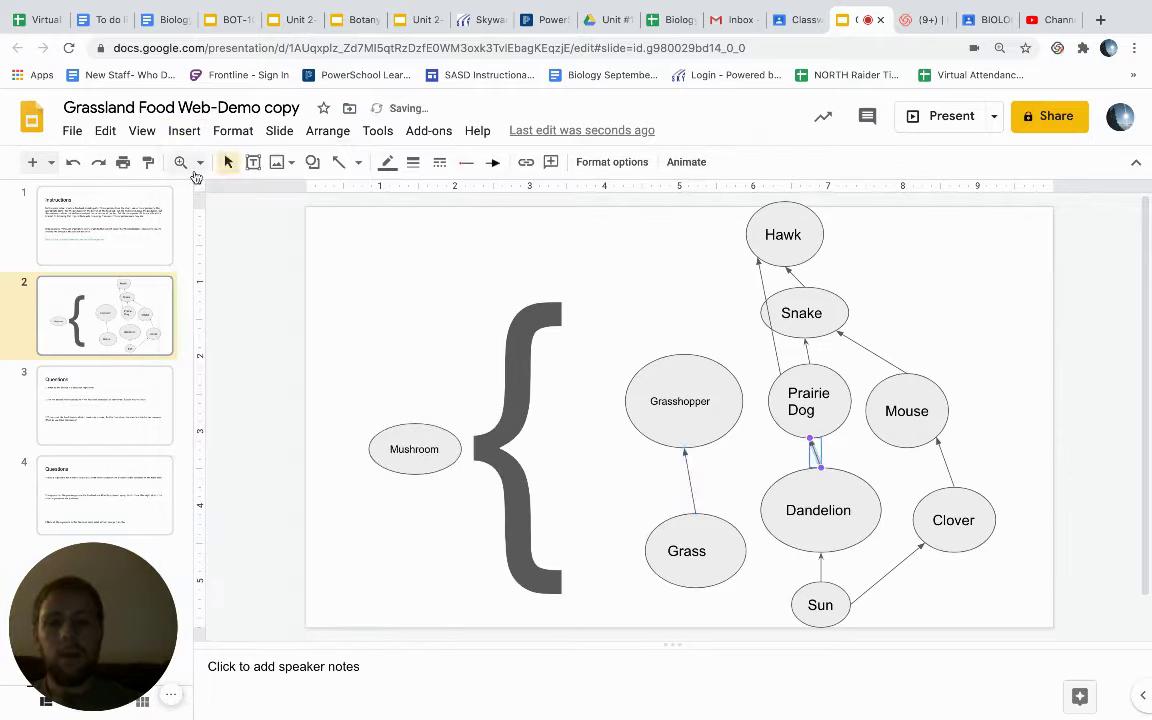
click(184, 131)
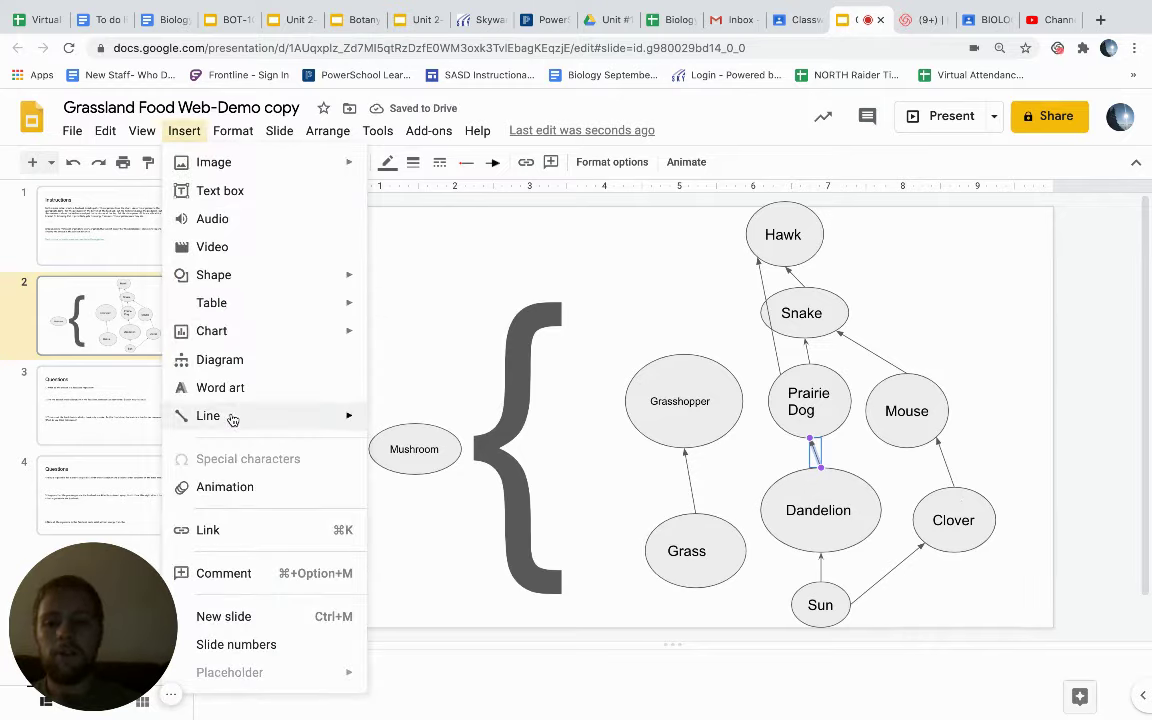
mouse_move(228, 416)
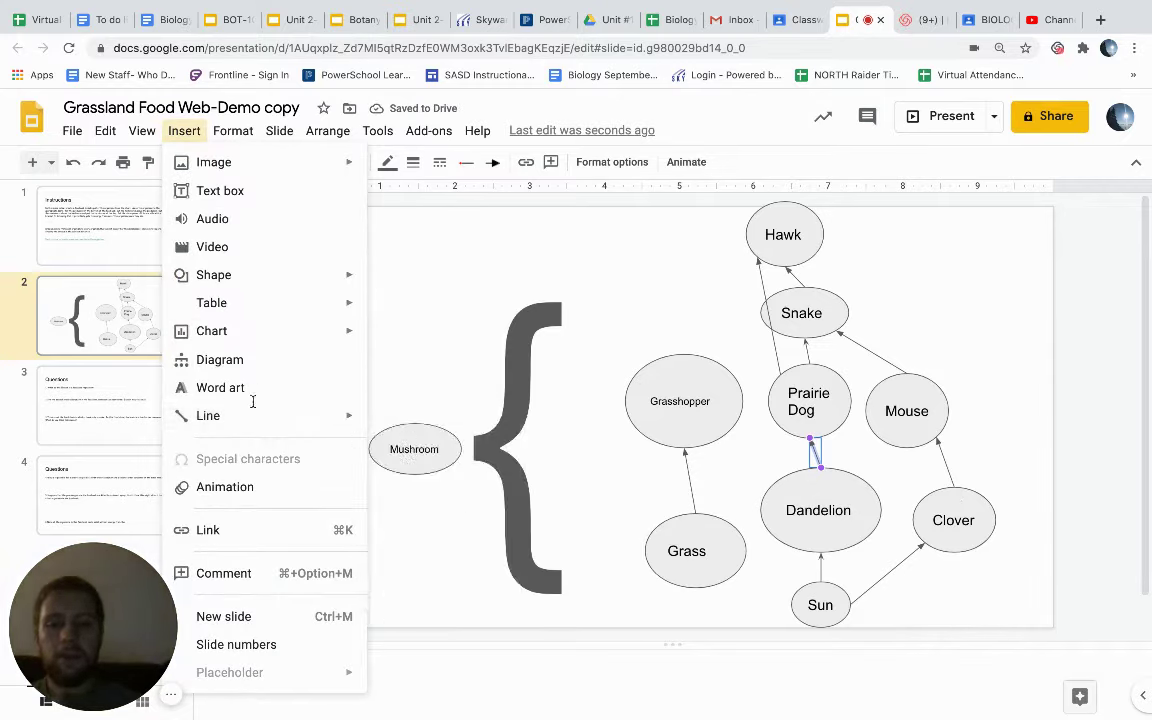
click(405, 449)
click(288, 195)
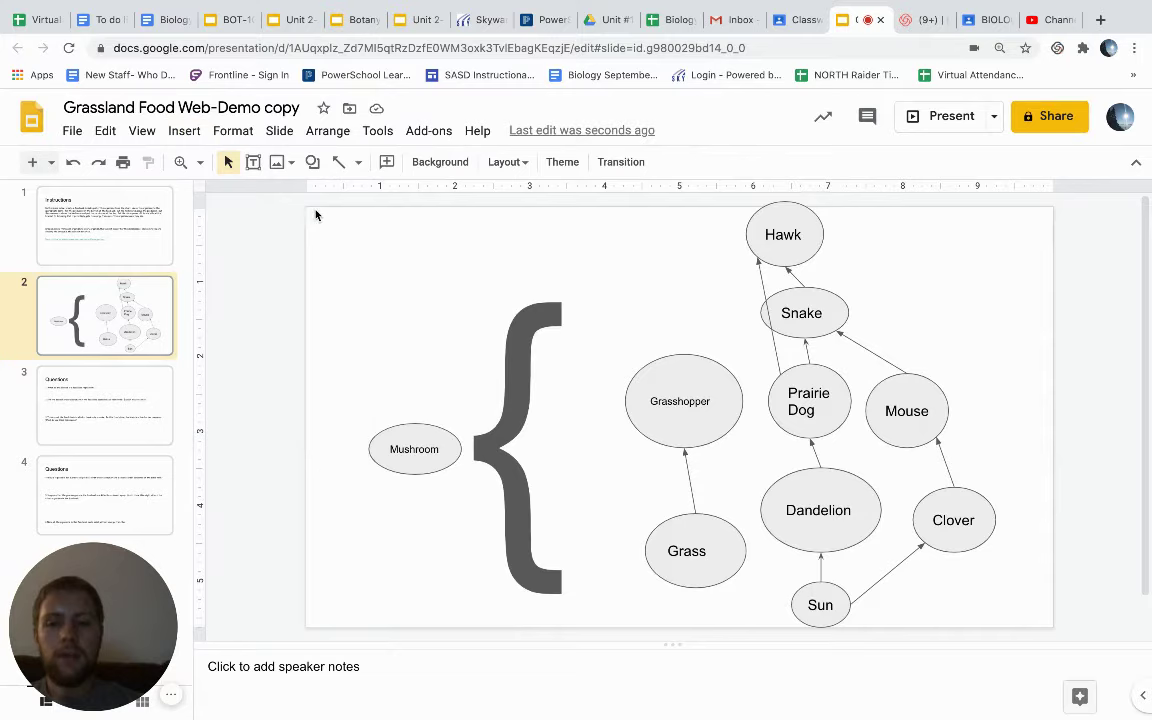
click(190, 132)
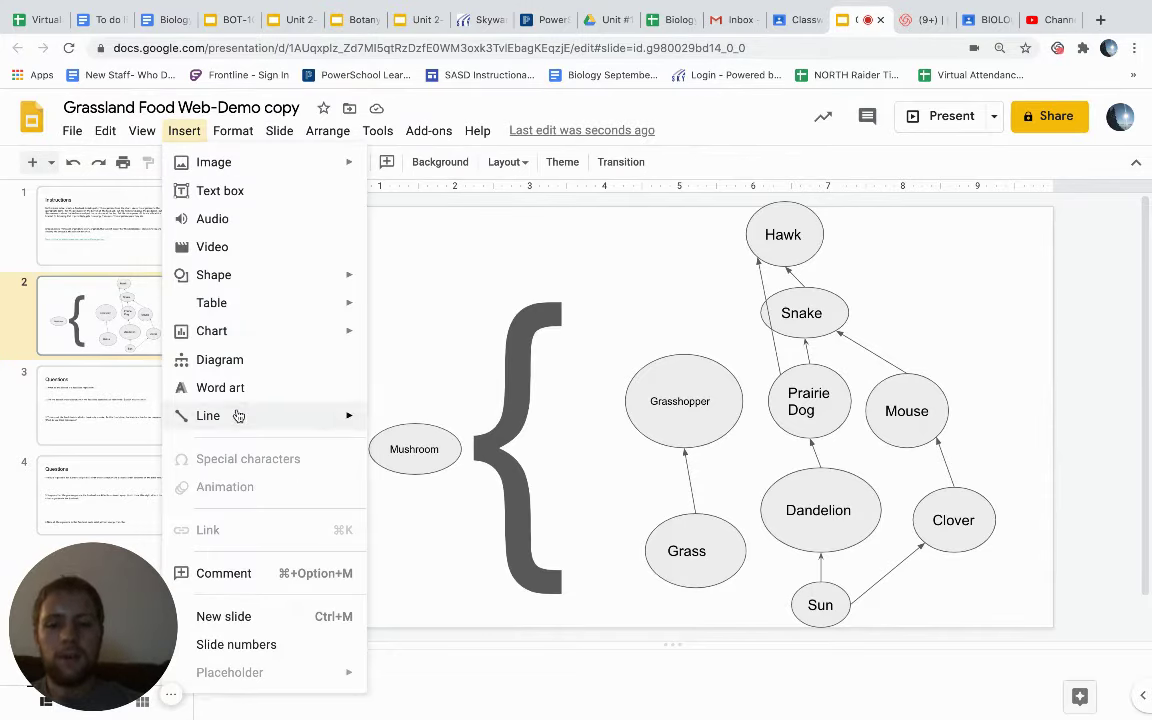
mouse_move(336, 425)
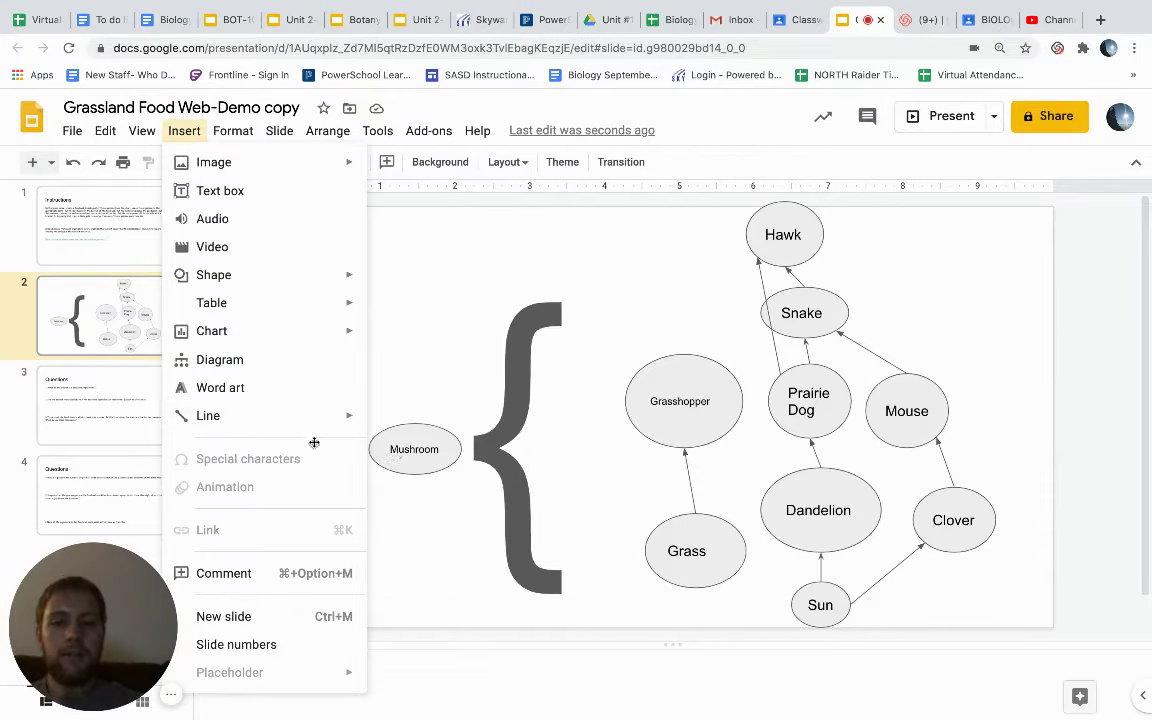
key(Escape)
Step: Insert an arrow from Clover to the lower-right edge of Prairie Dog
click(182, 133)
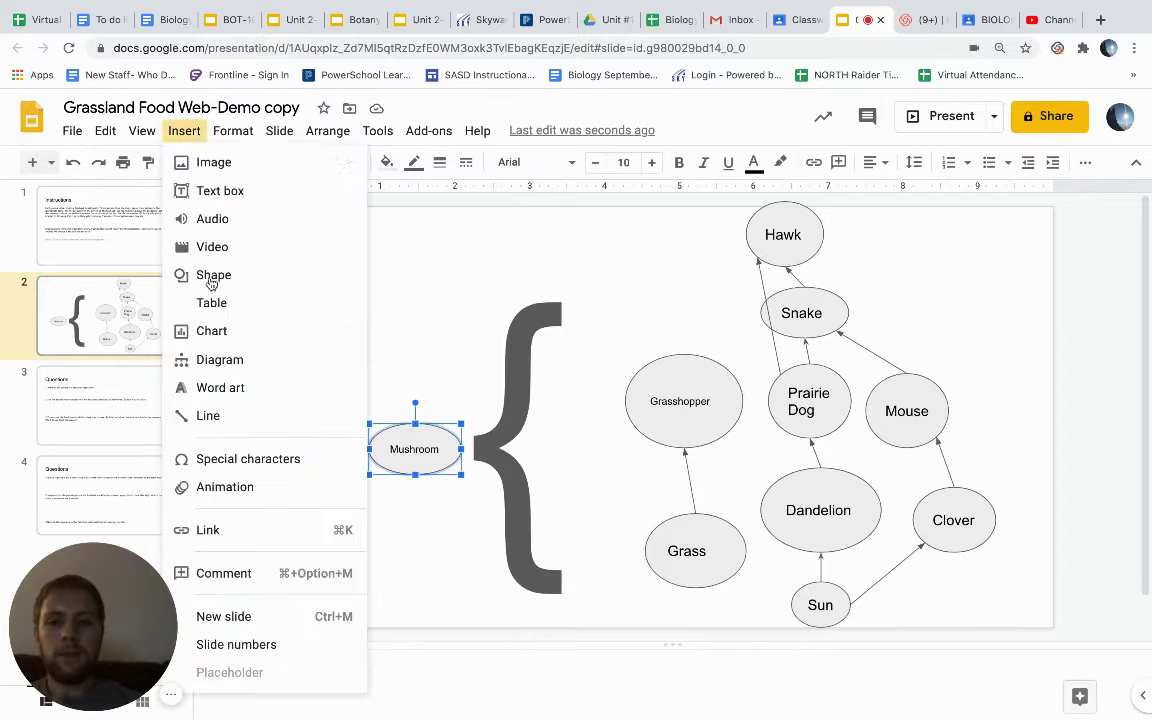
mouse_move(338, 430)
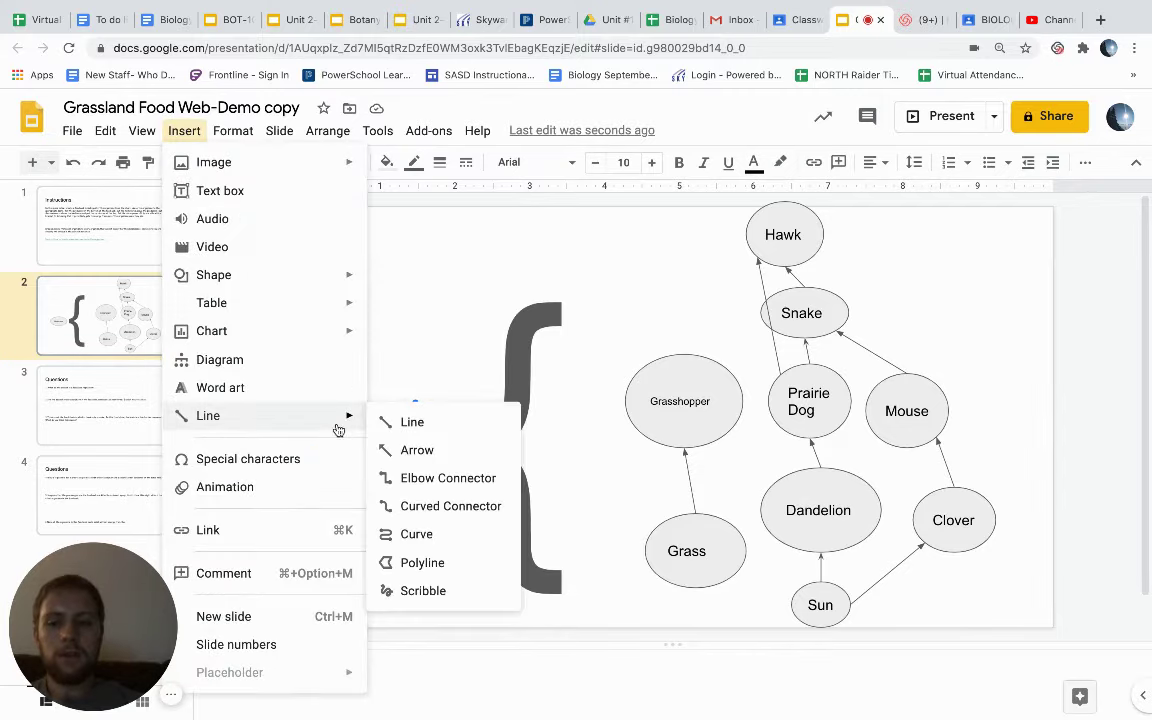
click(405, 456)
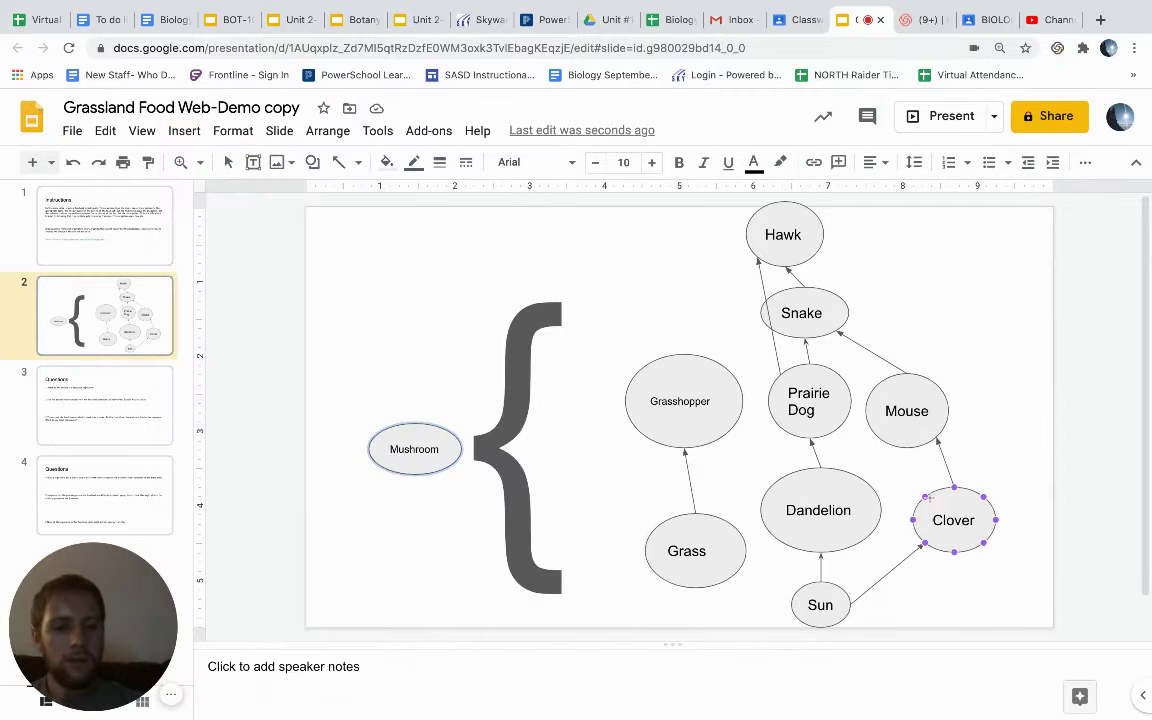
mouse_move(926, 495)
mouse_down()
mouse_move(836, 449)
mouse_move(840, 429)
mouse_up()
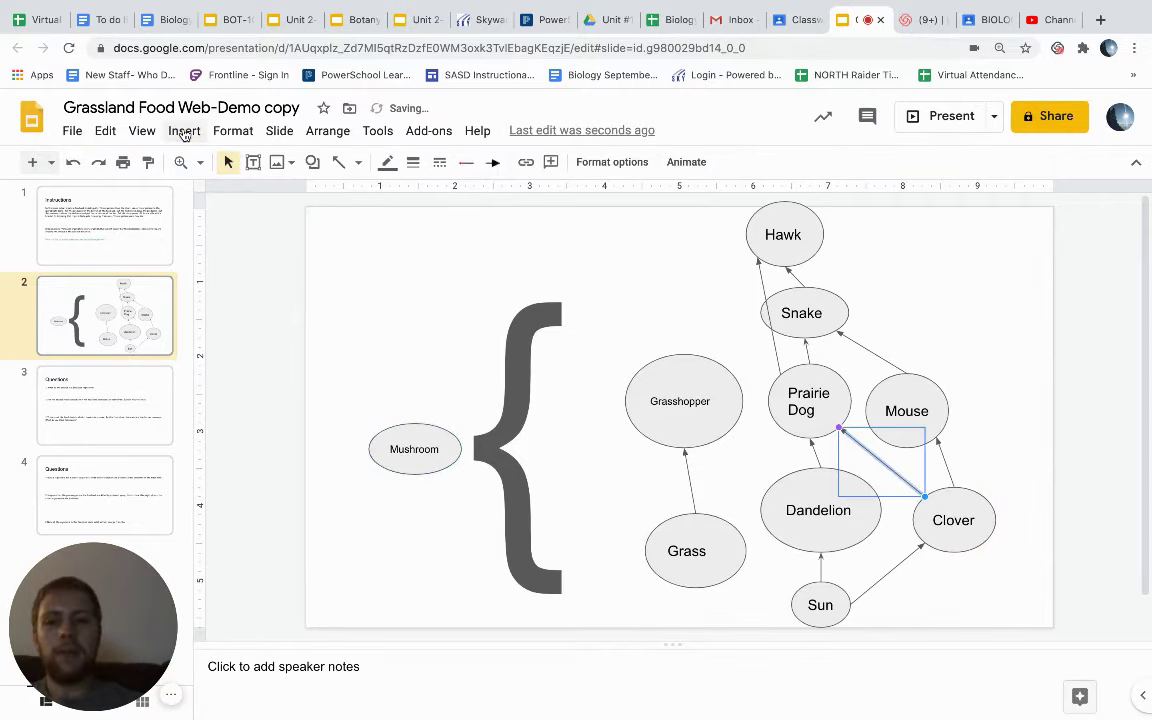
Step: Insert an arrow connecting Dandelion to Grasshopper, with the arrowhead at Grasshopper
click(184, 133)
mouse_move(229, 419)
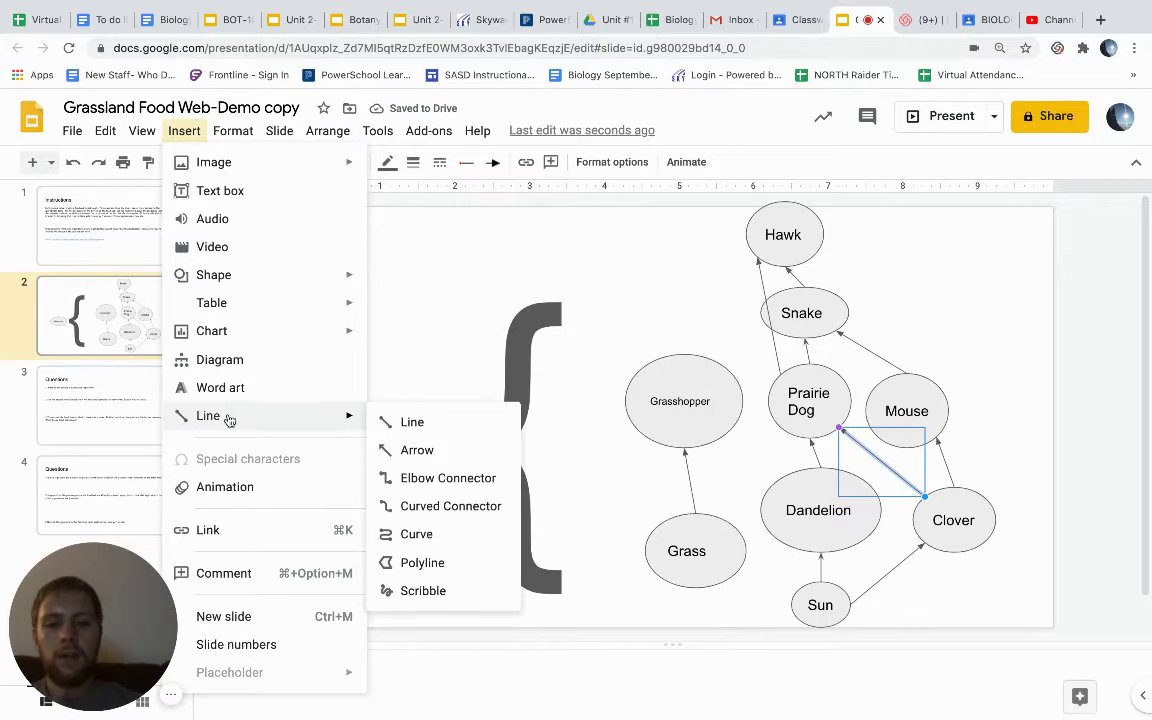
click(417, 452)
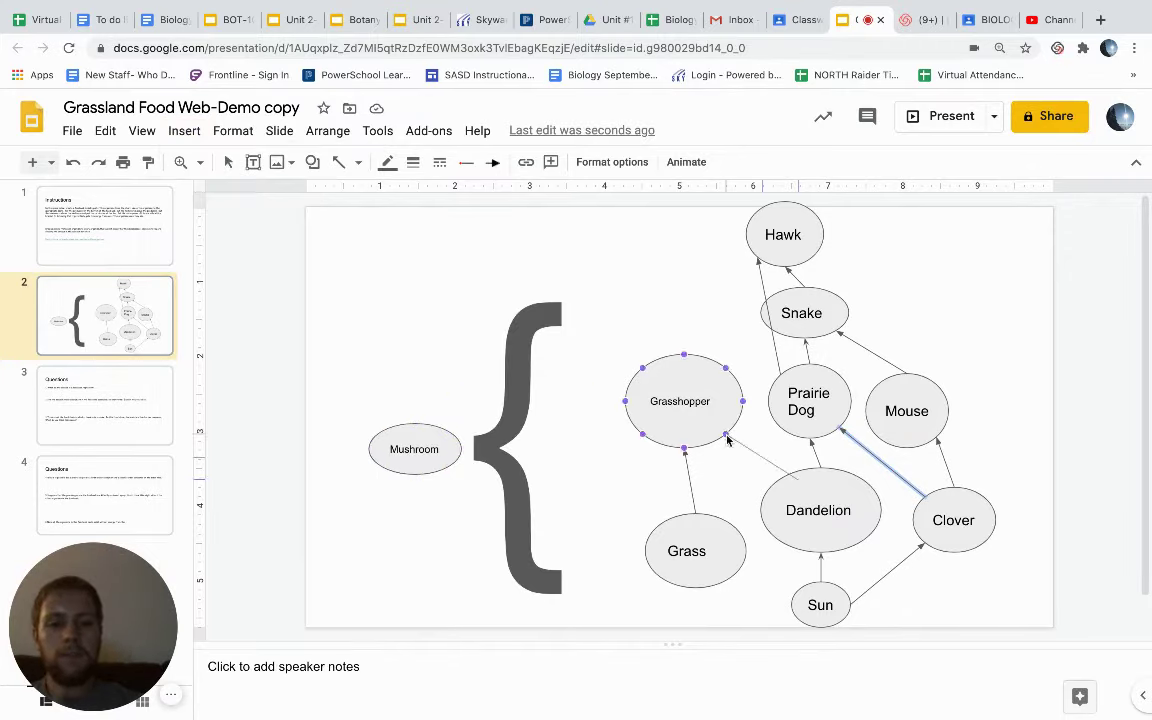
drag(728, 437, 797, 479)
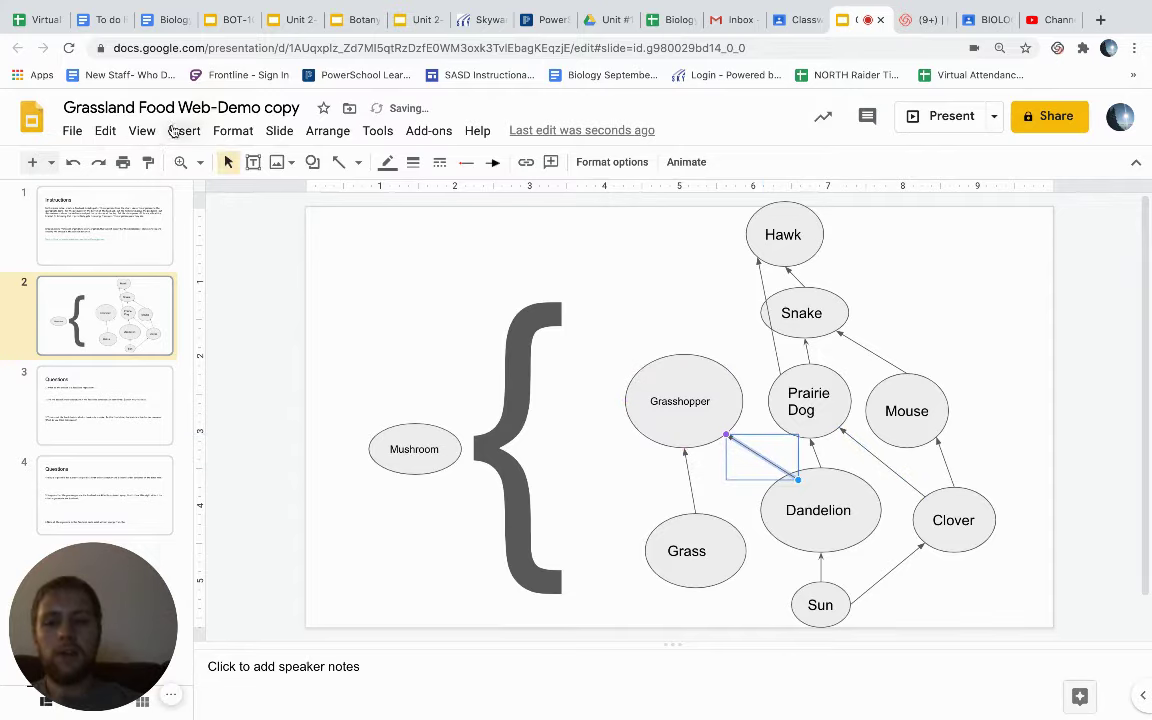
Step: Insert an arrow from Clover across to the right-hand edge of Grasshopper
click(184, 131)
mouse_move(345, 425)
click(417, 450)
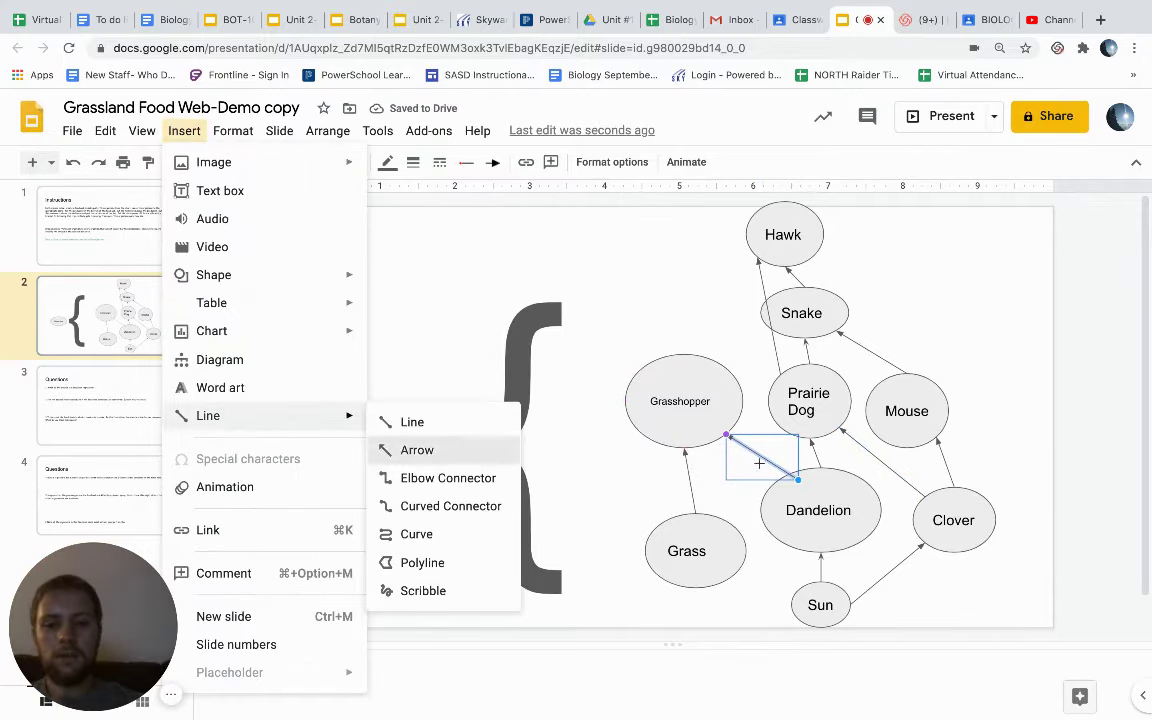
drag(859, 465, 741, 423)
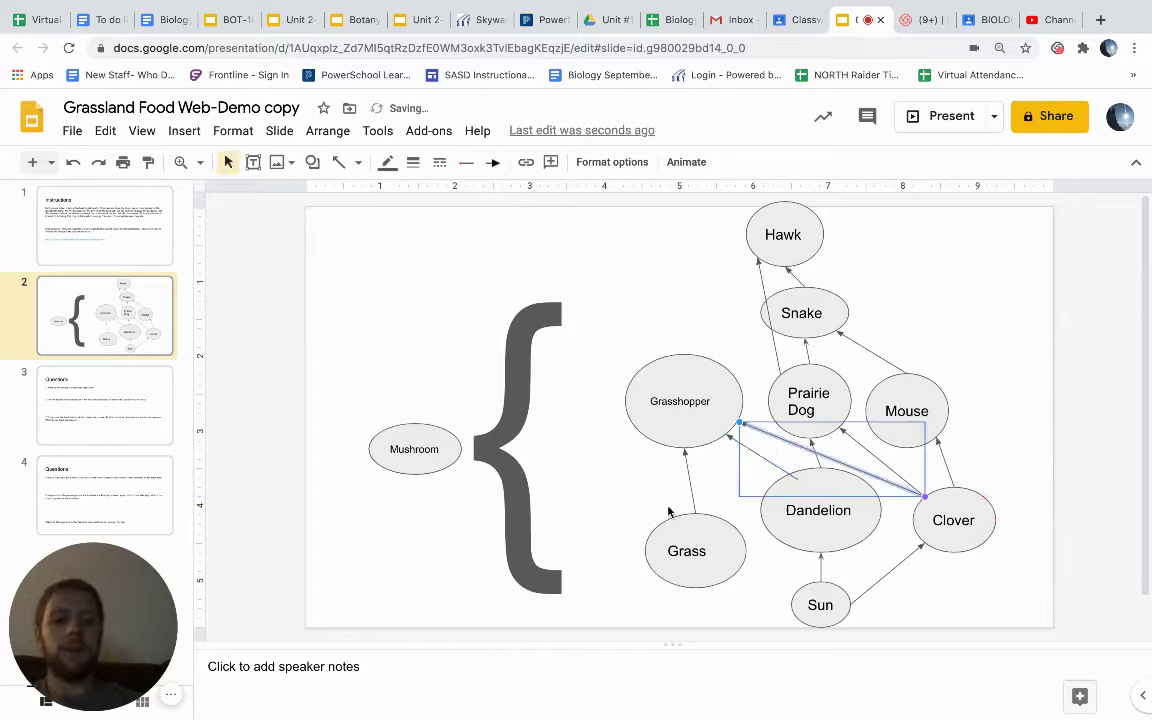
Step: Insert an arrow from Sun to the lower-right edge of Grass
click(183, 133)
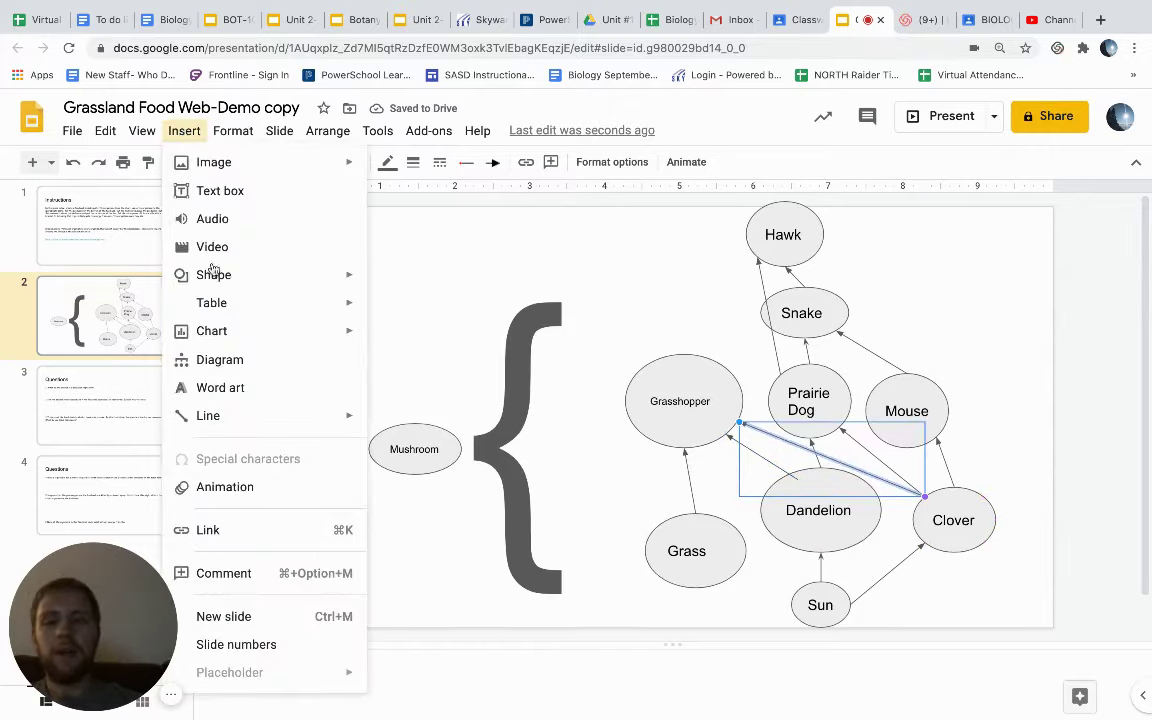
mouse_move(232, 340)
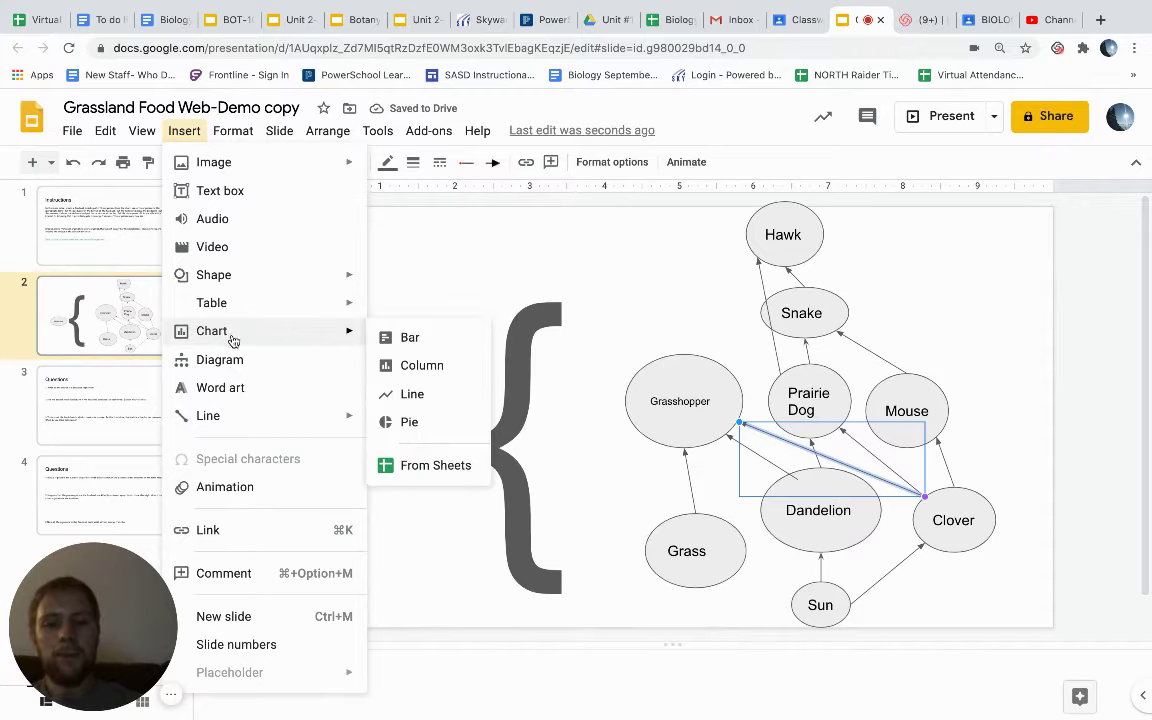
mouse_move(233, 425)
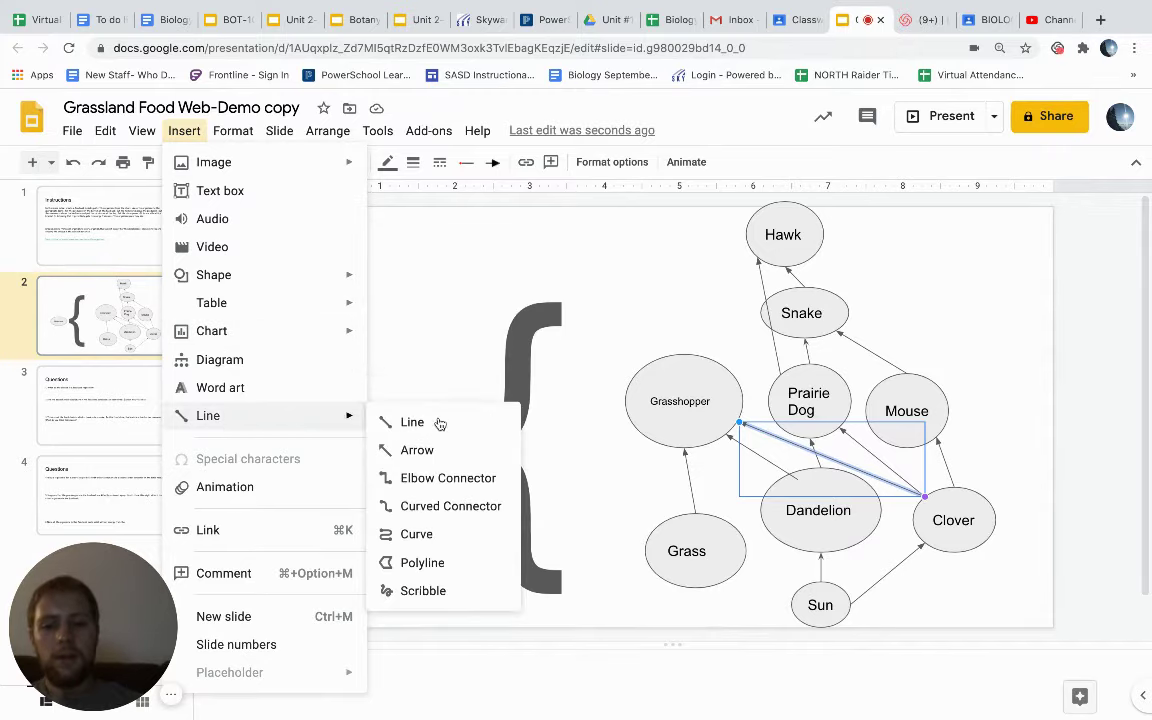
click(417, 451)
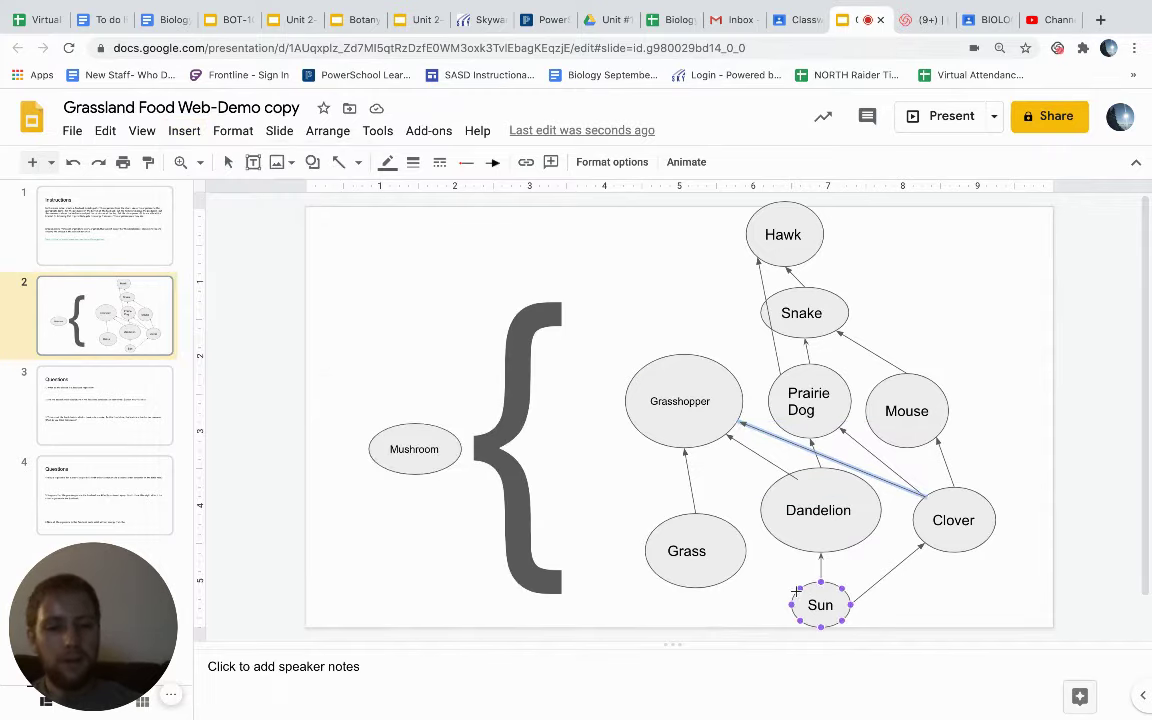
drag(786, 593, 743, 575)
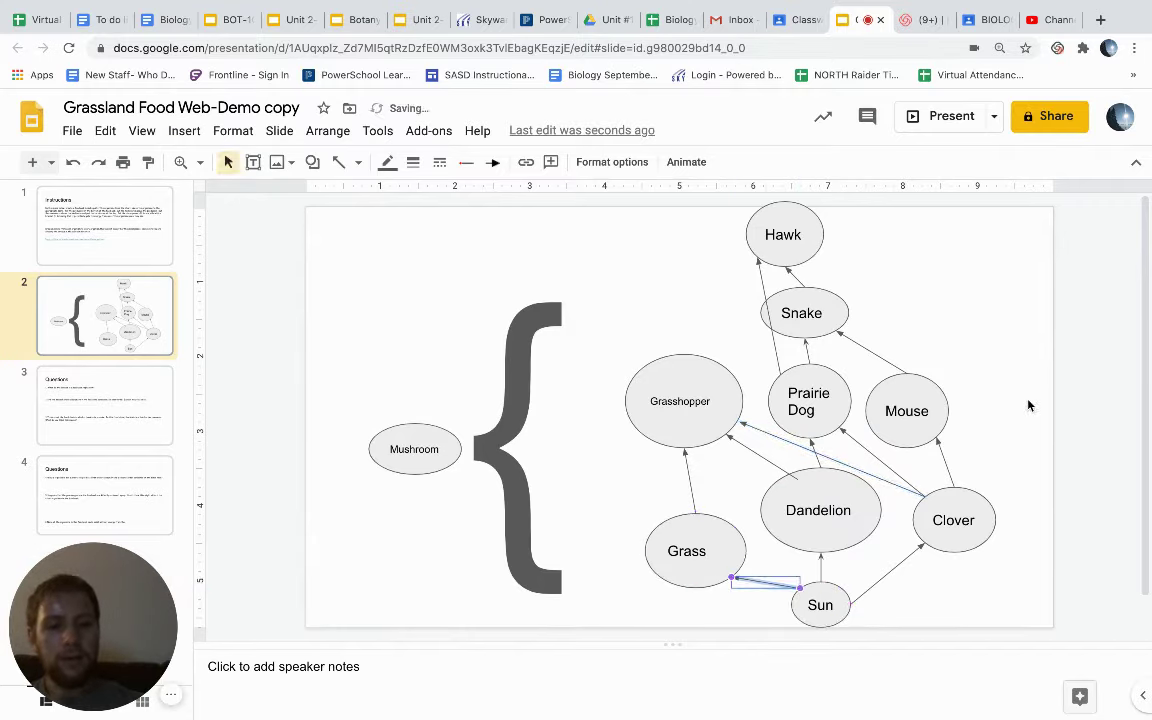
Step: Deselect the arrow and open slide 3 with the first set of questions
click(952, 408)
click(59, 358)
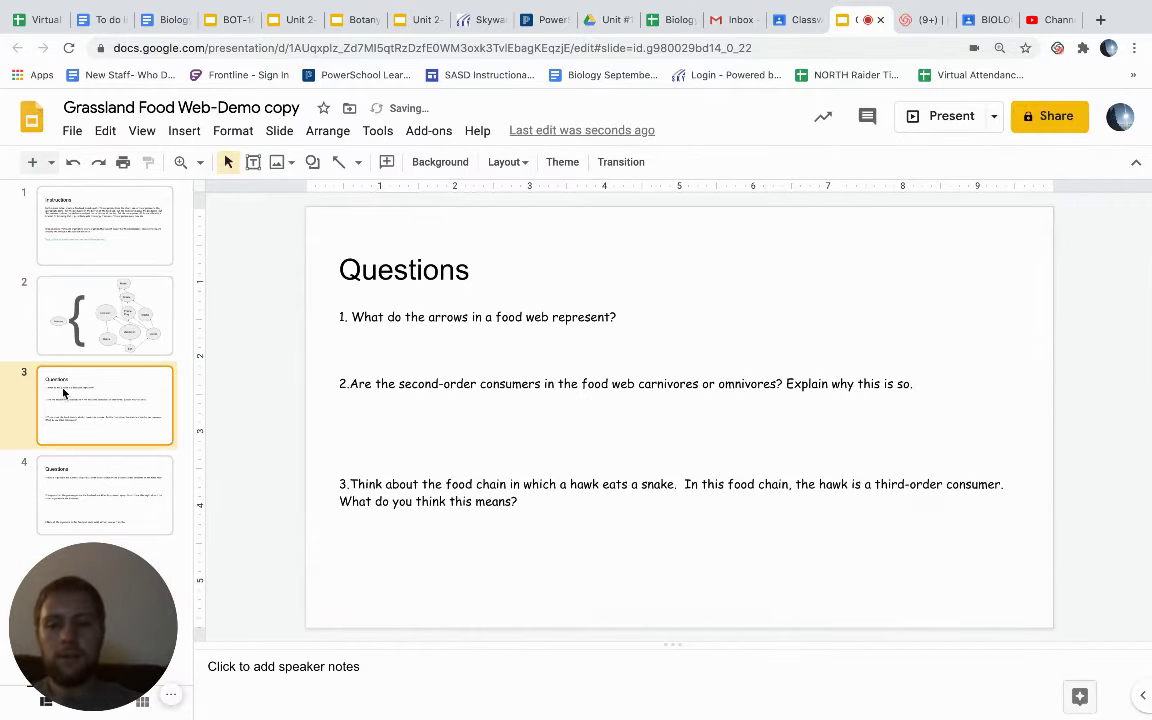
click(639, 325)
key(Return)
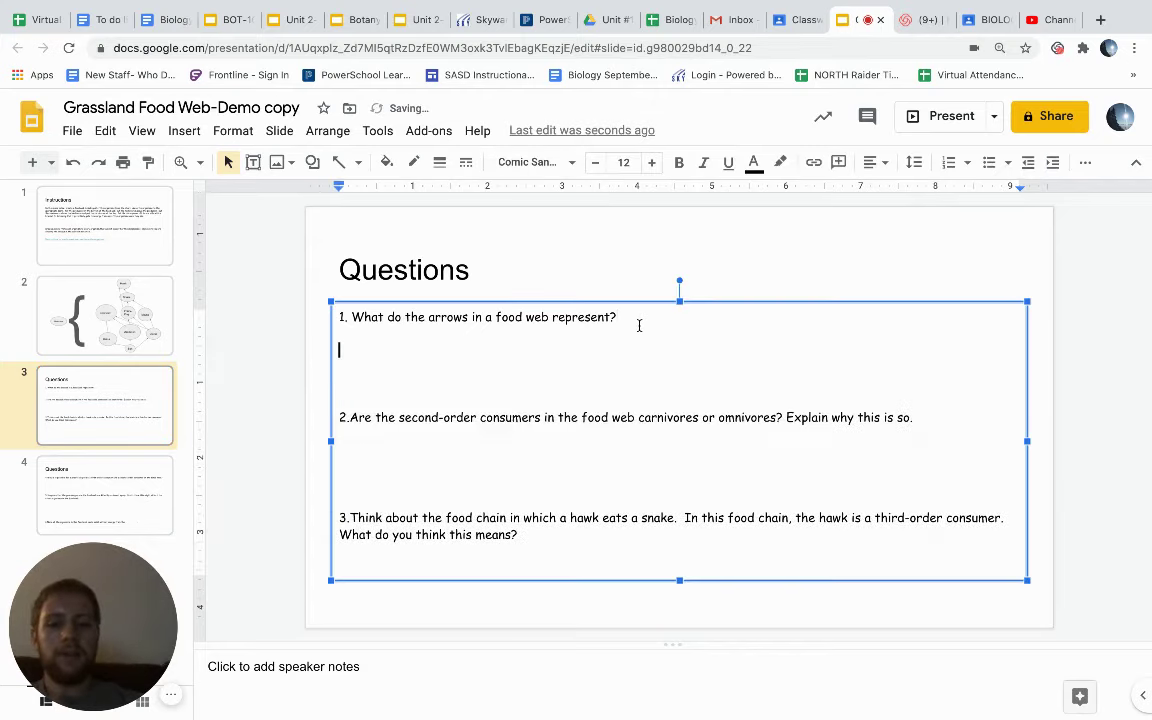
key(BackSpace)
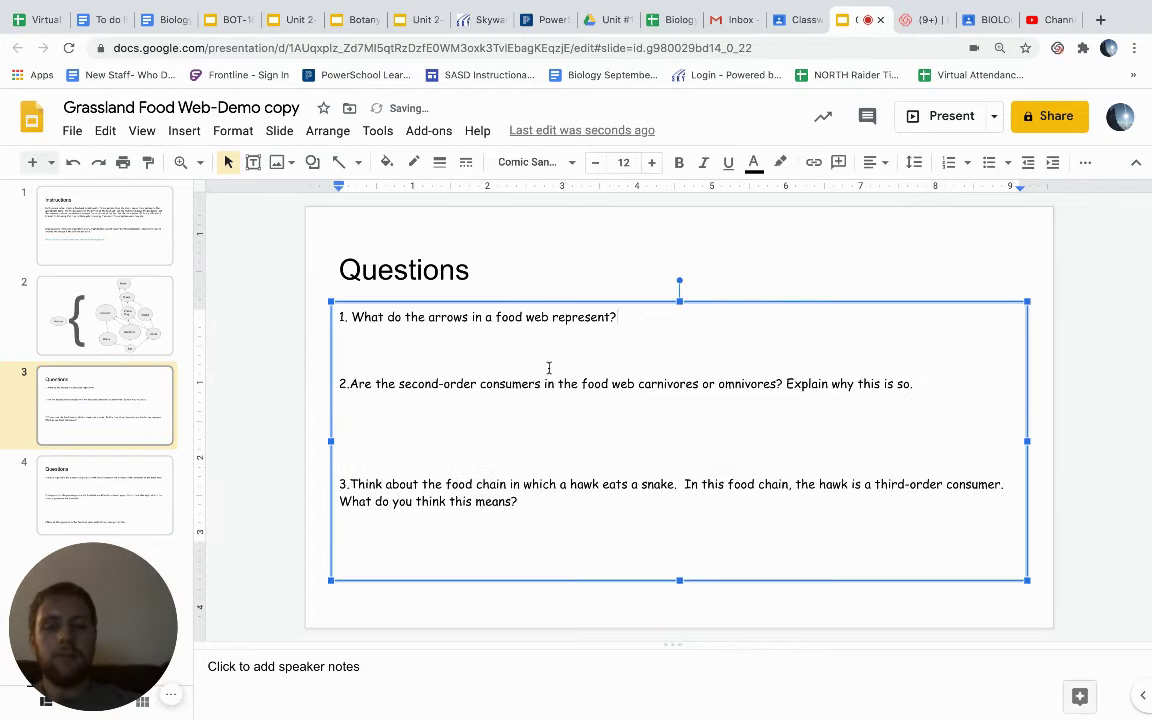
Step: Highlight question 2 about second-order consumers and check it against the food web on slide 2
triple_click(514, 383)
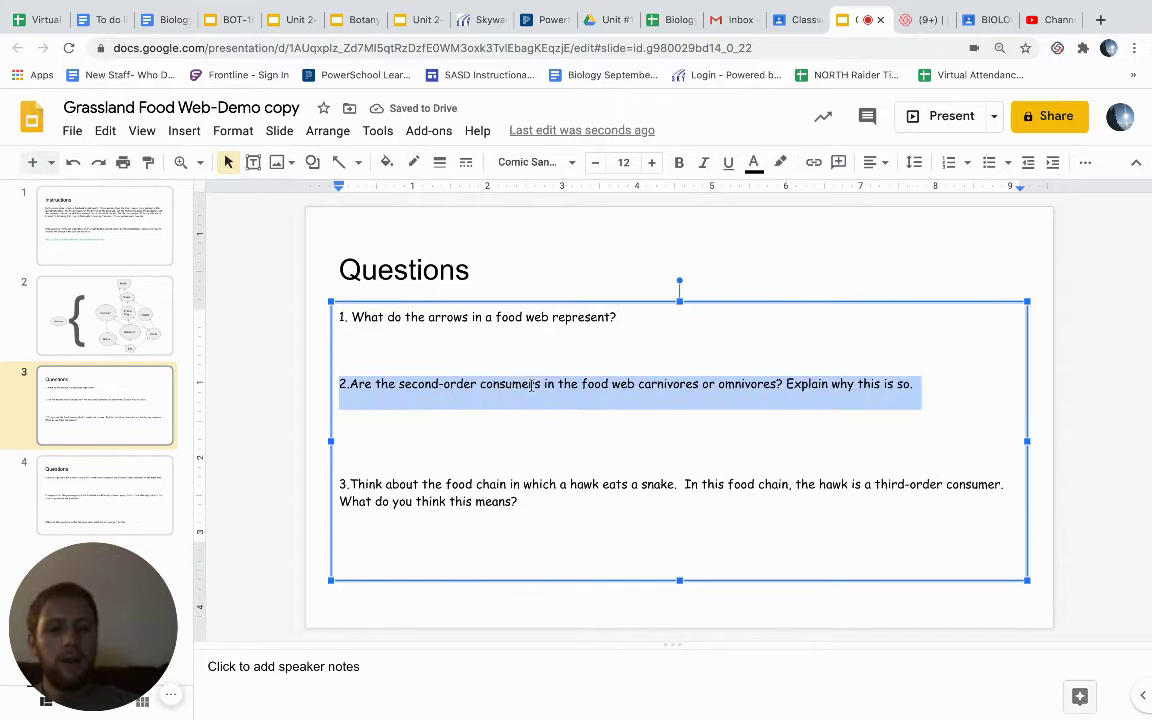
click(555, 393)
triple_click(607, 393)
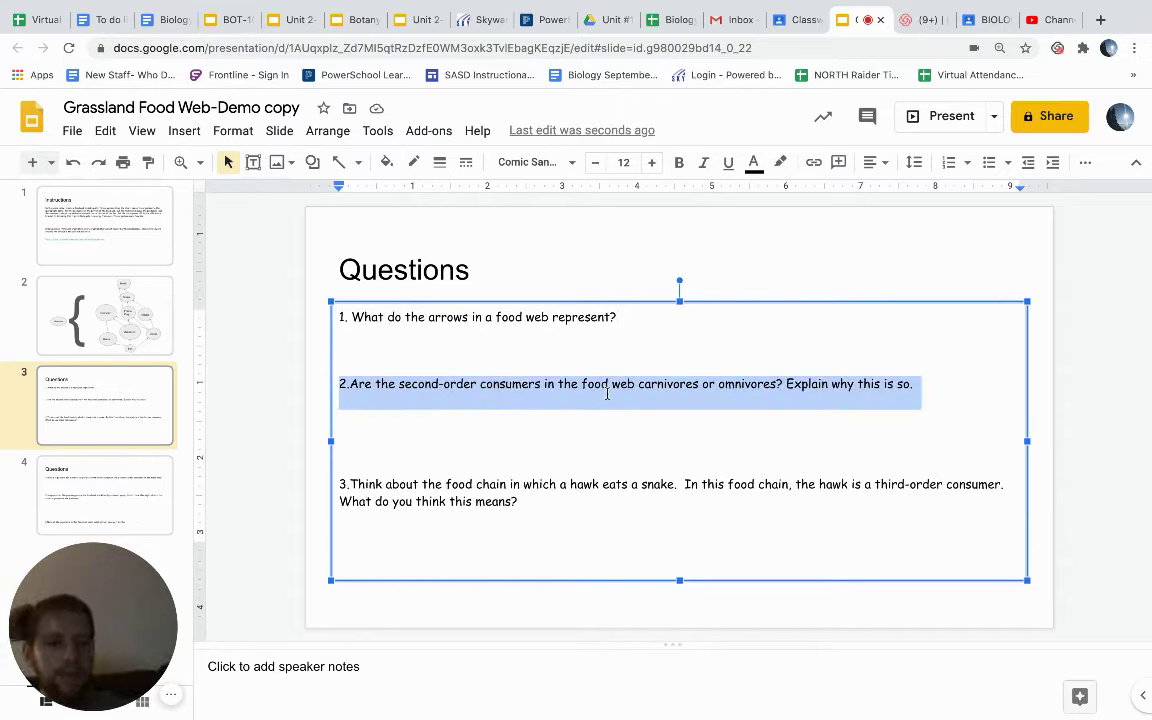
key(Page_Up)
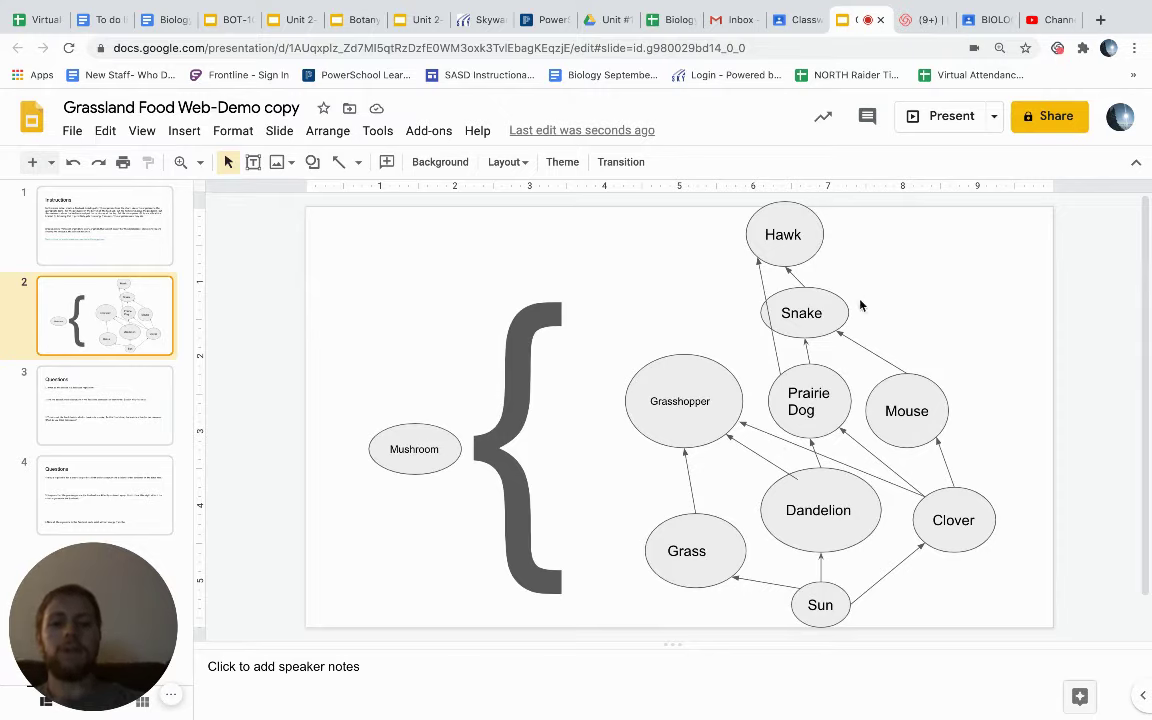
Step: Enter "Carnivores" as the answer beneath question 2 on slide 3
click(118, 385)
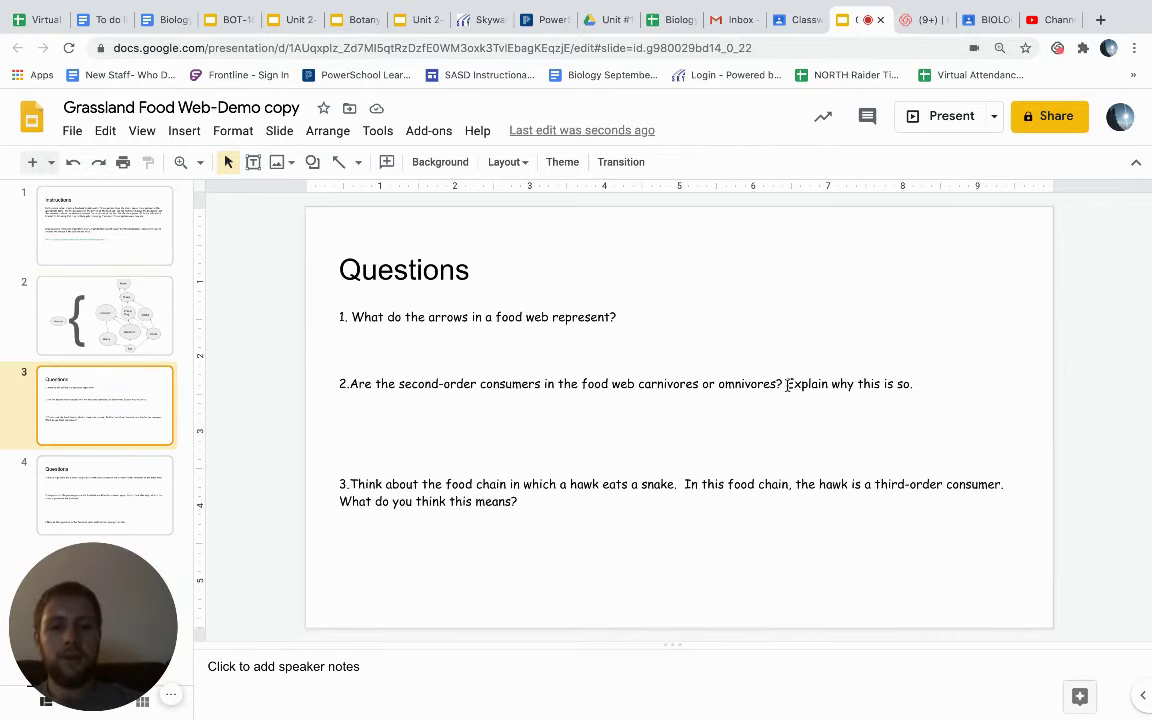
click(658, 420)
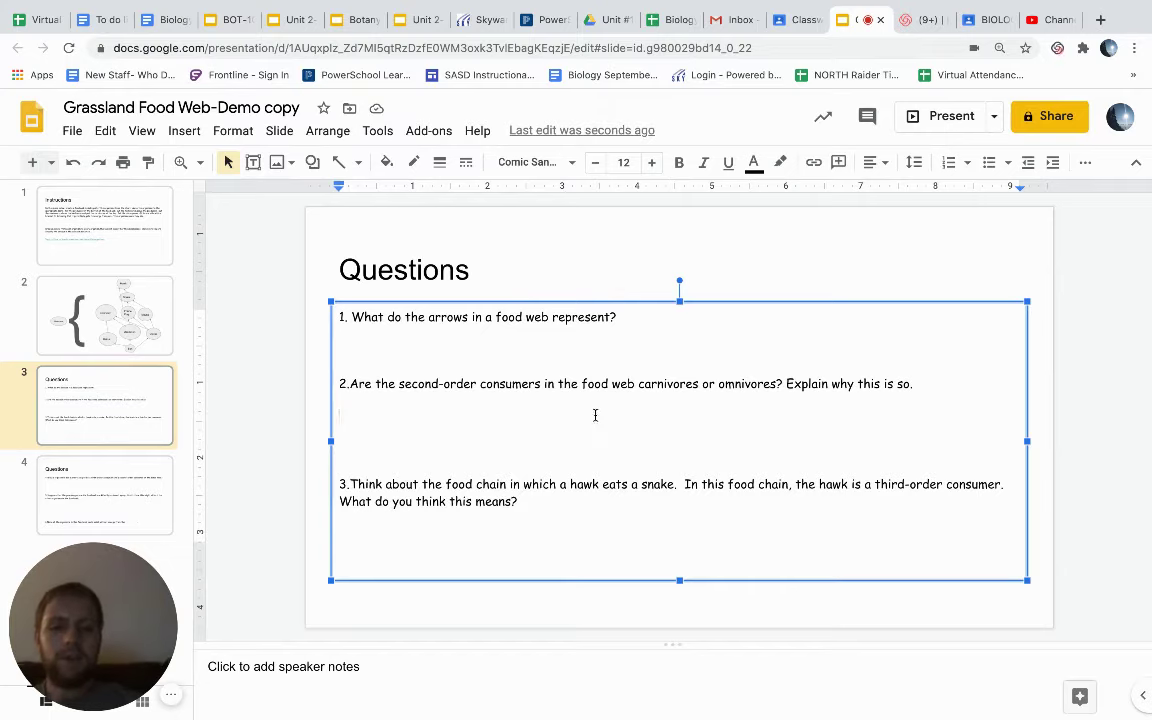
text(Carn)
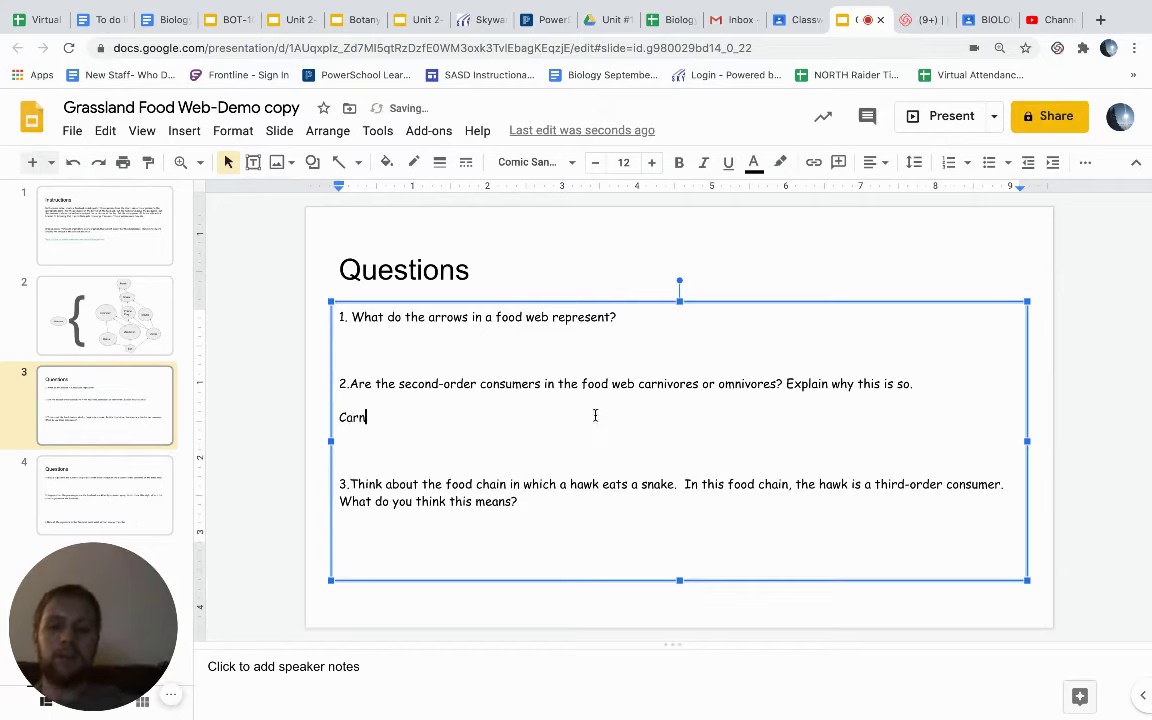
text(ivors)
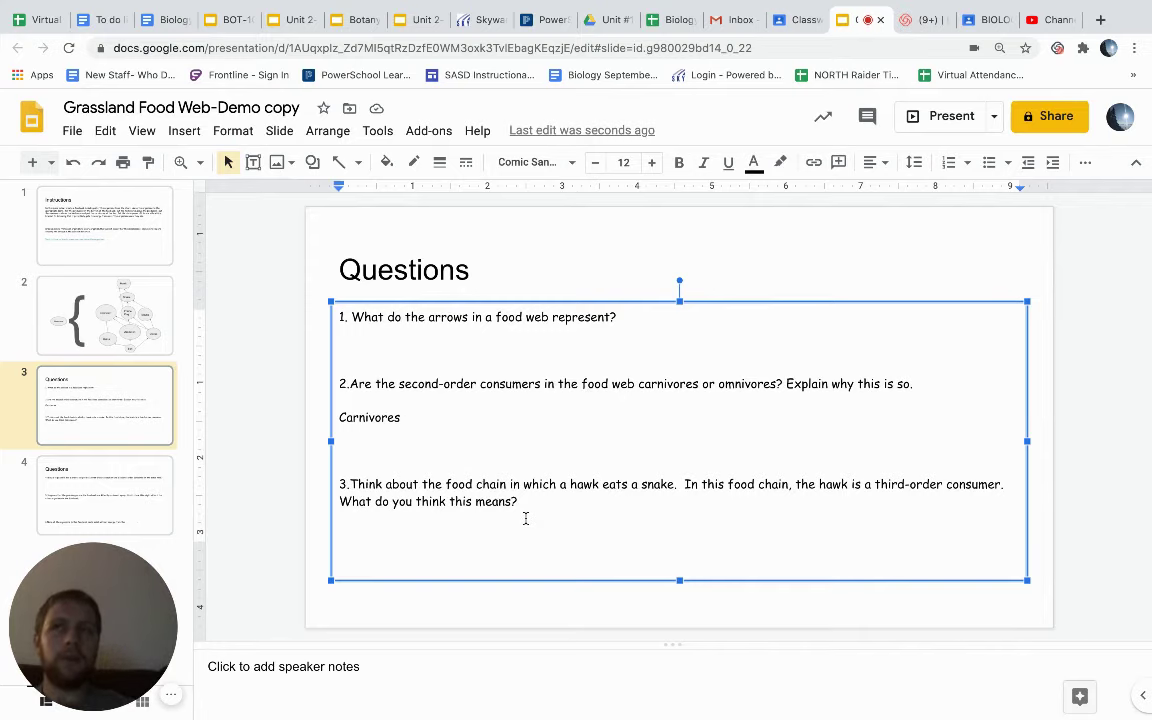
Step: Read question 4 on slide 4, and on the food web slide move Prairie Dog directly above Grasshopper
click(101, 505)
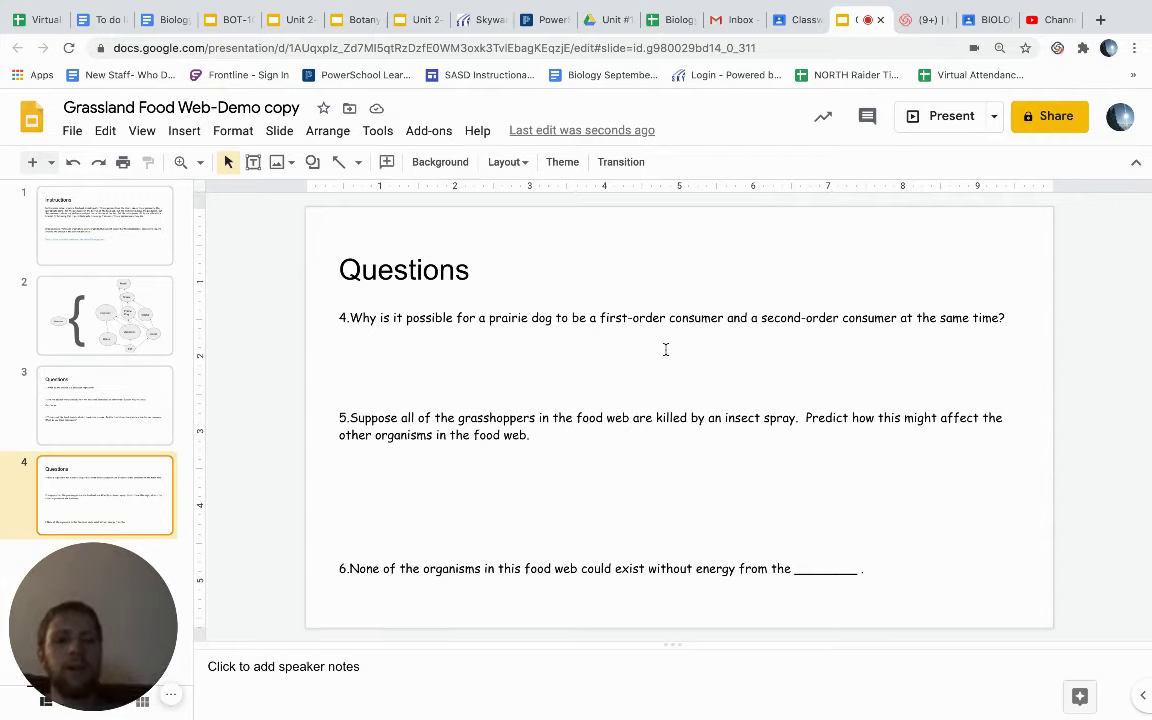
click(95, 330)
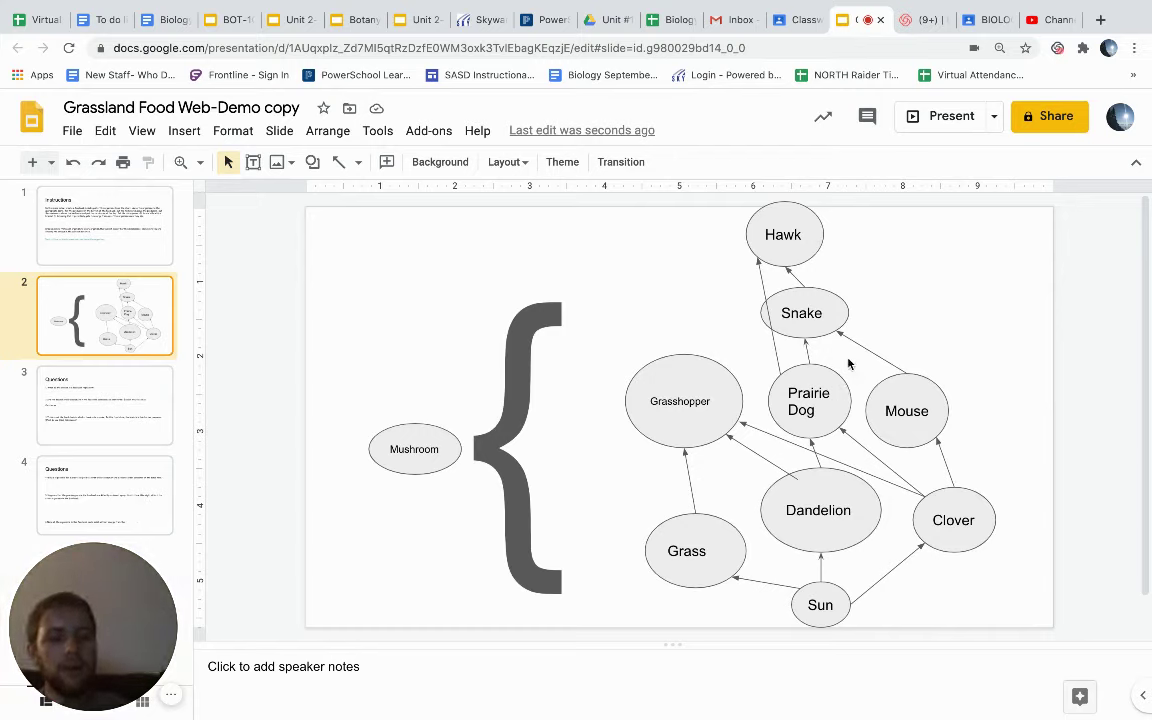
click(791, 370)
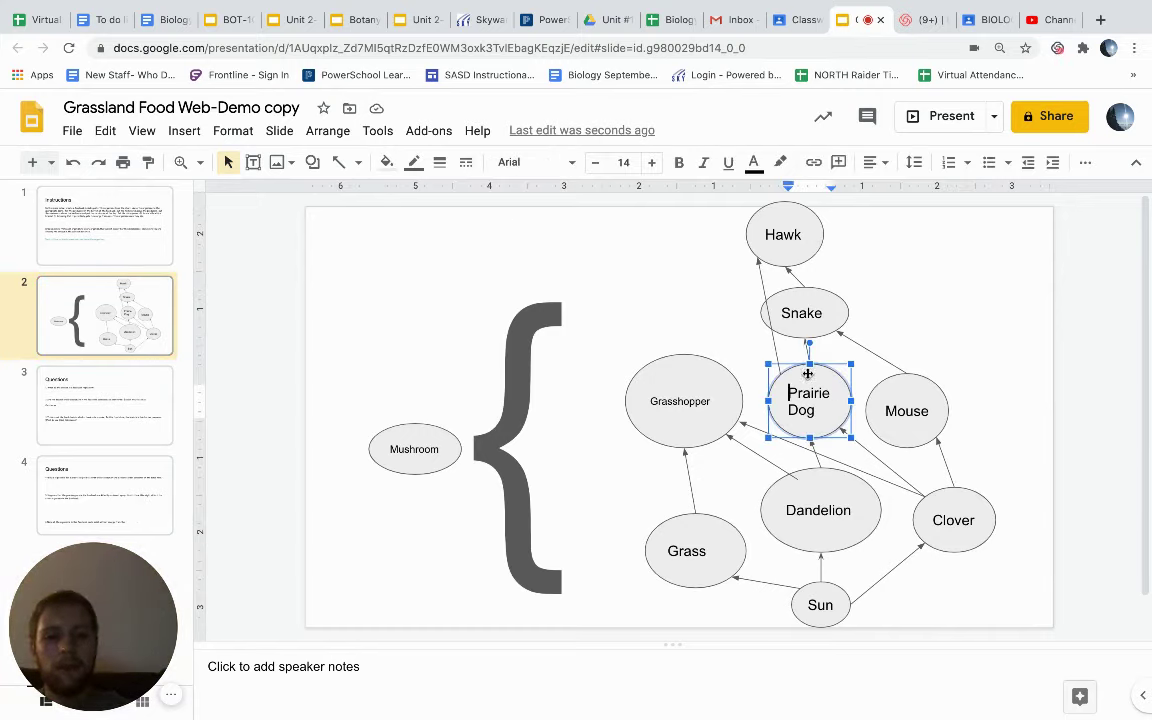
drag(763, 357, 686, 262)
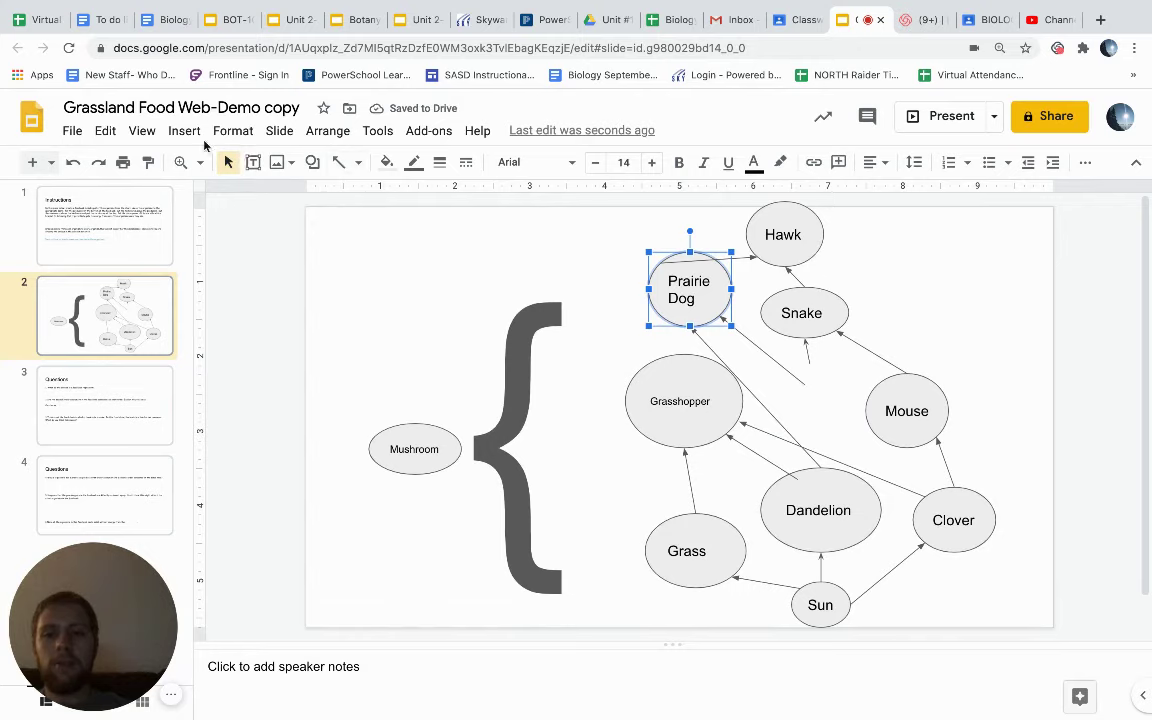
Step: Insert an arrow from the top of Grasshopper to the bottom of Prairie Dog
click(184, 131)
mouse_move(267, 413)
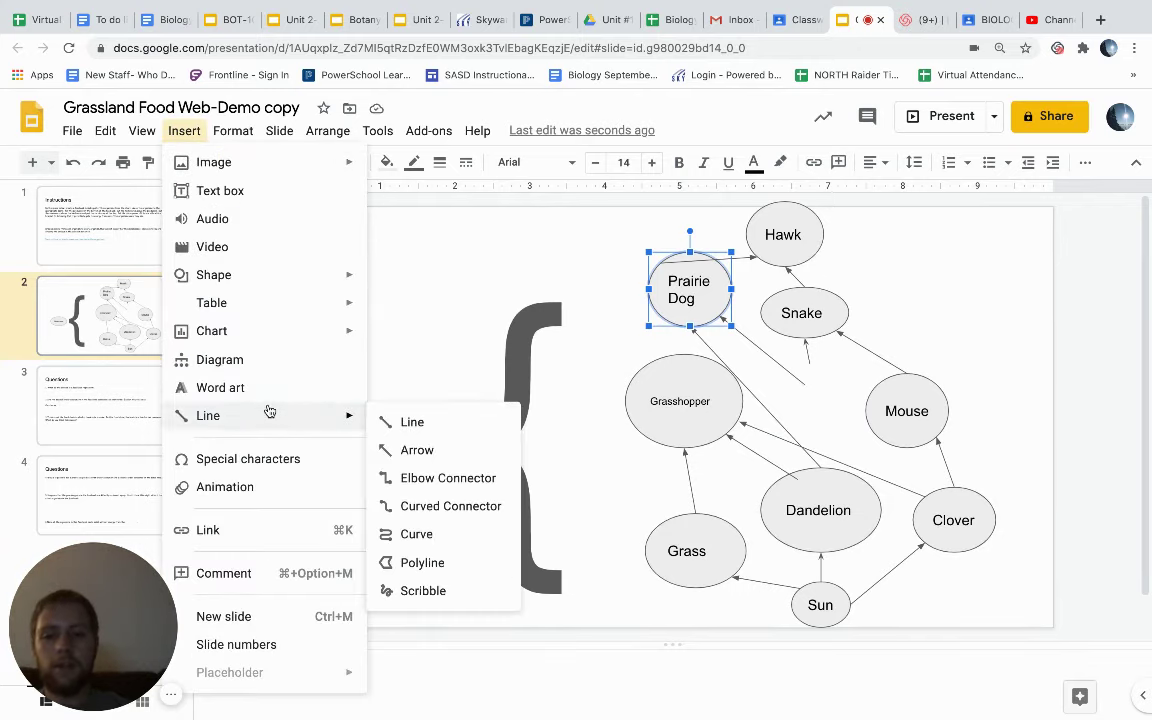
click(430, 445)
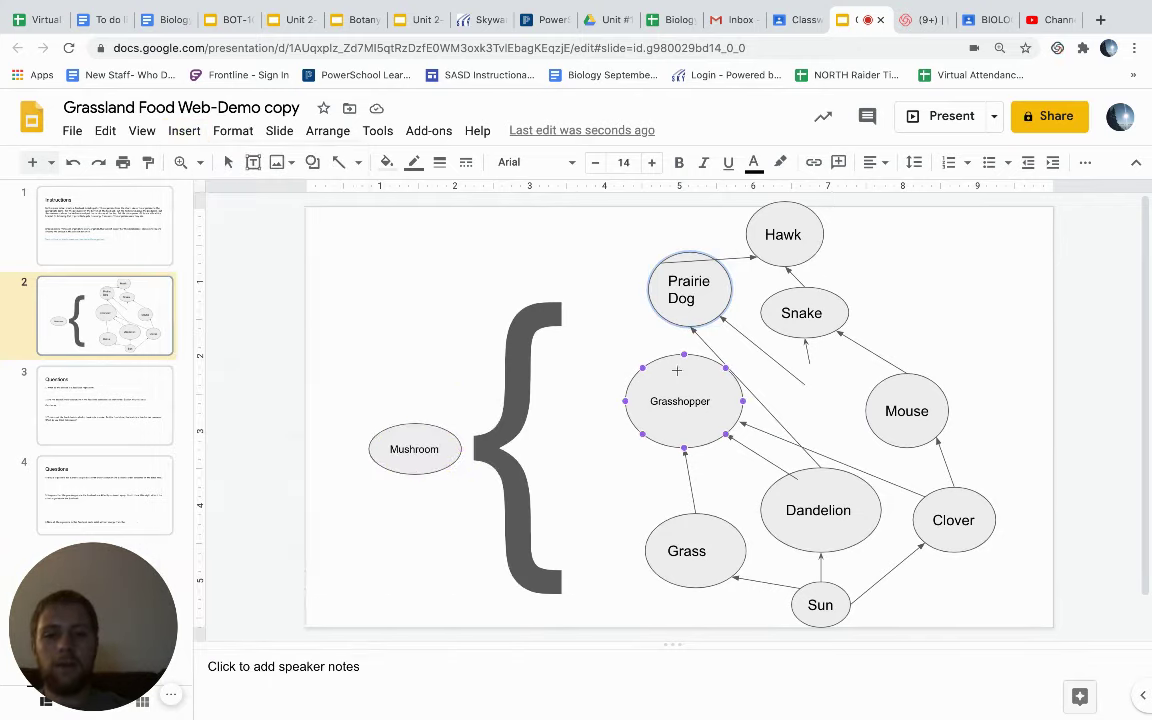
drag(686, 337, 689, 327)
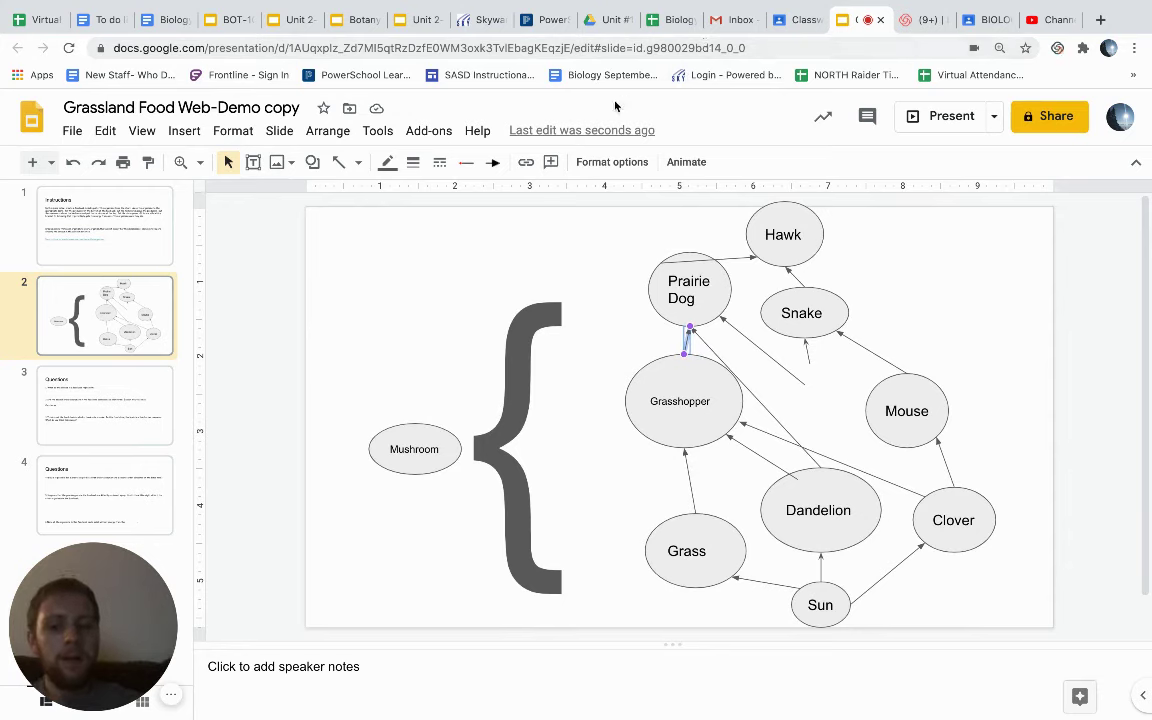
Step: Review questions 5 and 6 on slide 4, comparing them with the food web on slide 2
click(108, 490)
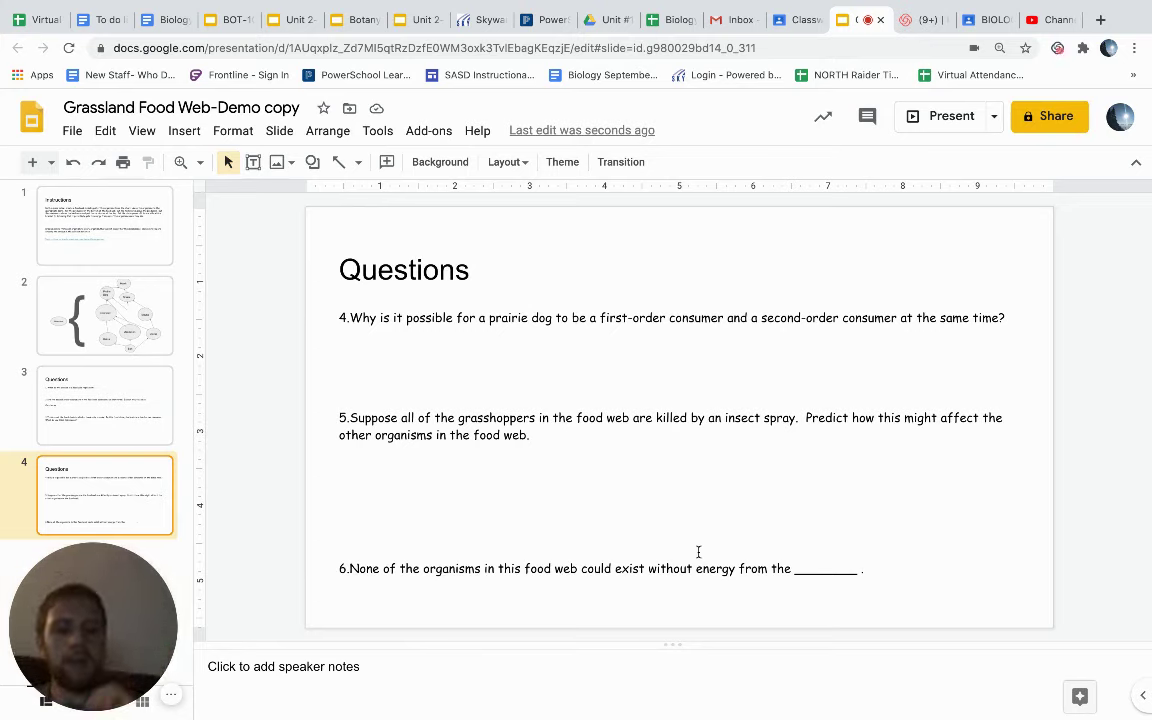
click(127, 324)
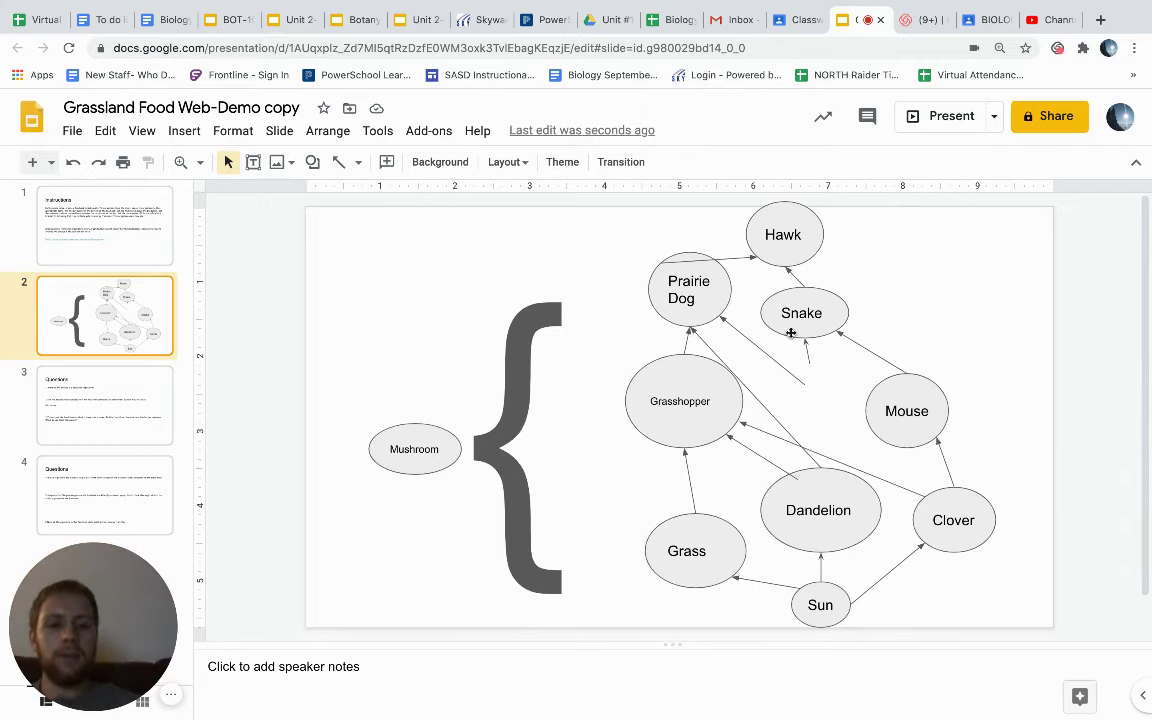
click(95, 494)
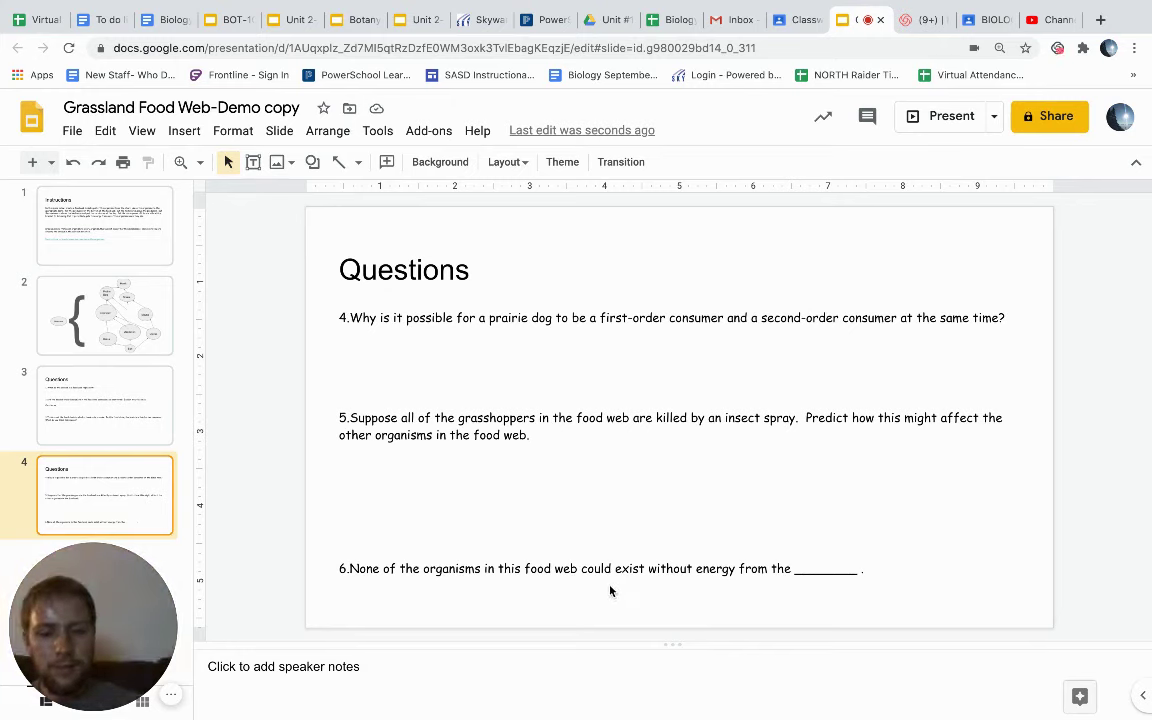
click(553, 567)
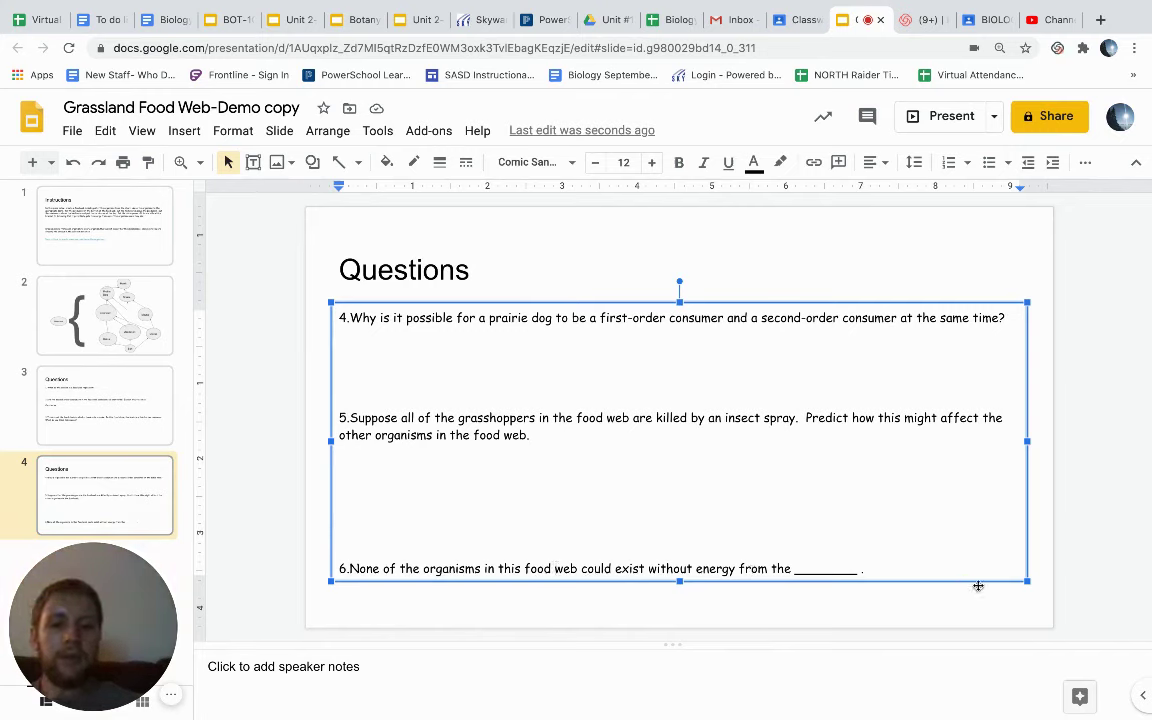
click(893, 596)
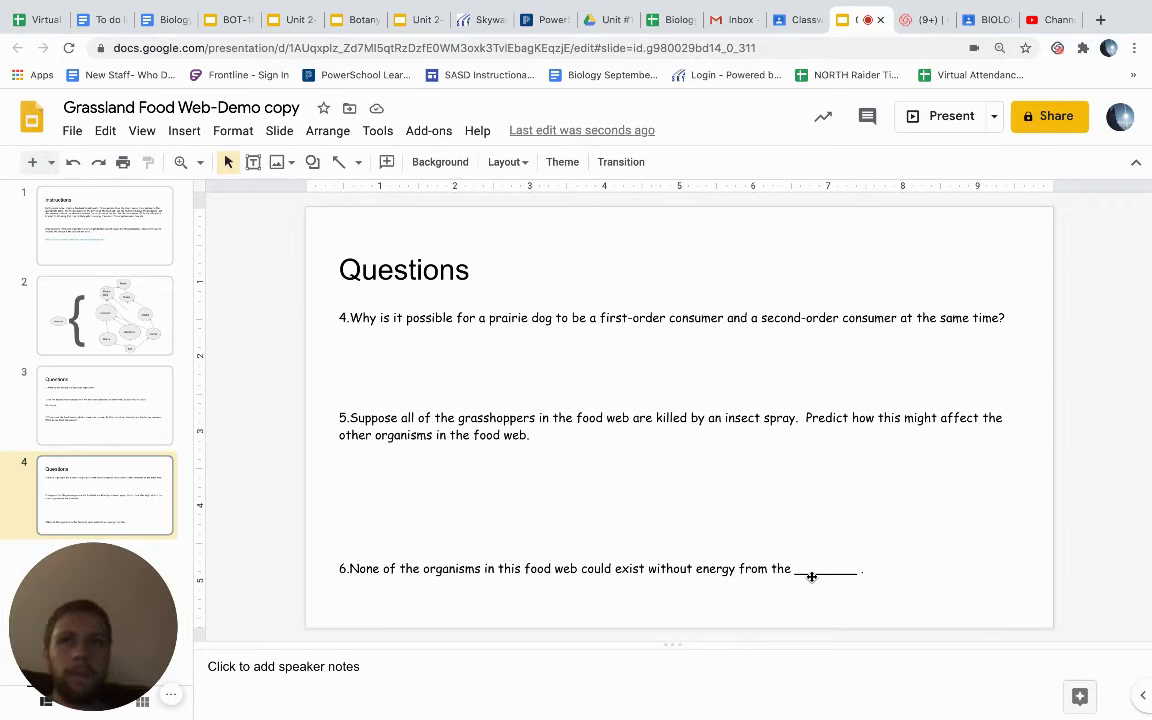
Step: Go back through the question and food web slides to the Instructions on slide 1
click(92, 410)
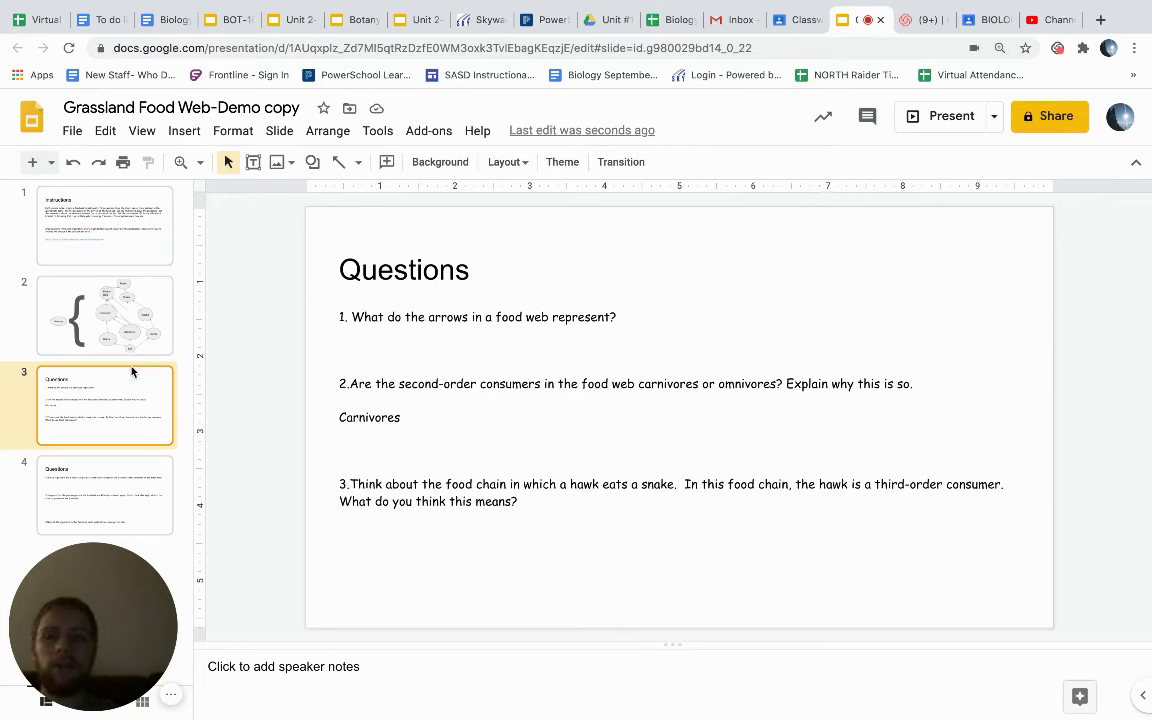
click(110, 343)
click(106, 260)
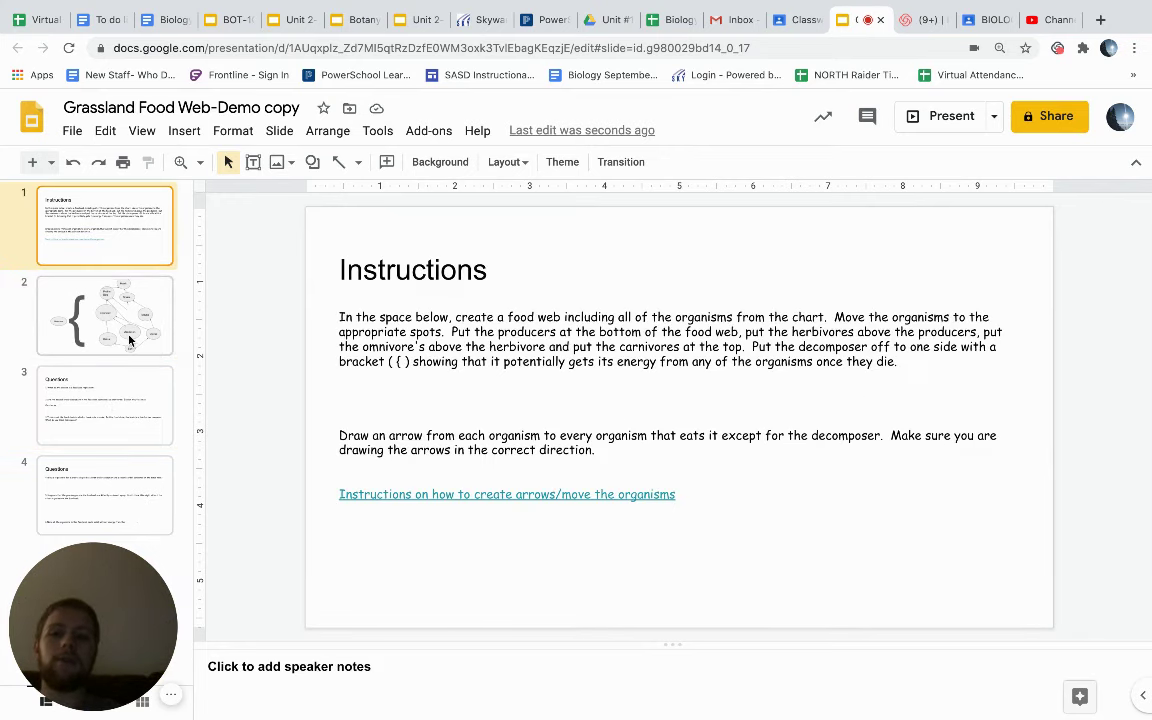